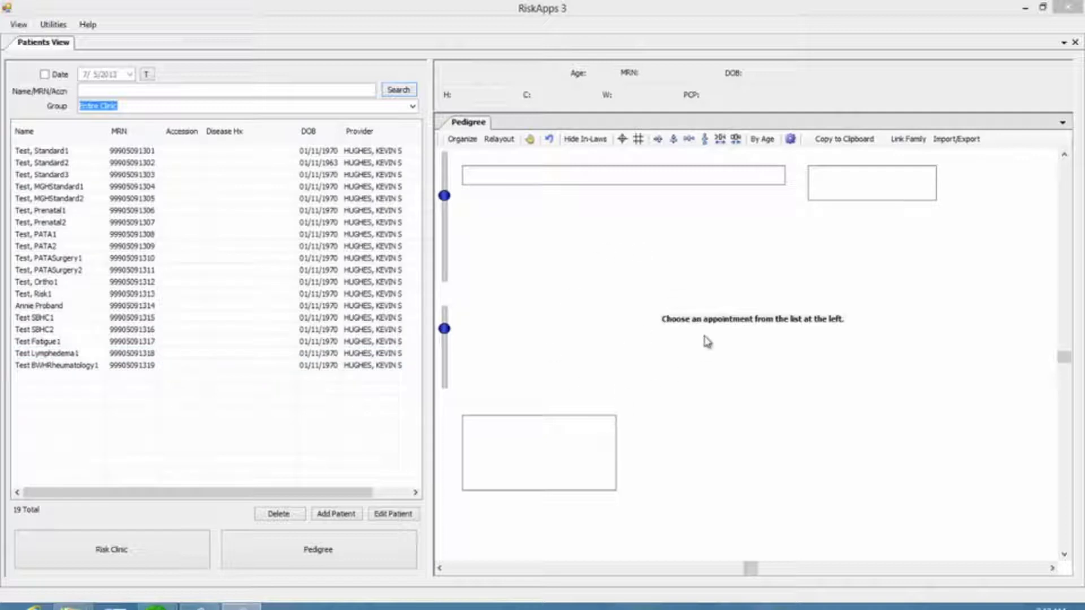
Step: Preview the pedigrees of the listed test patients from Standard1 through PATA1
left_click(55, 151)
left_click(55, 164)
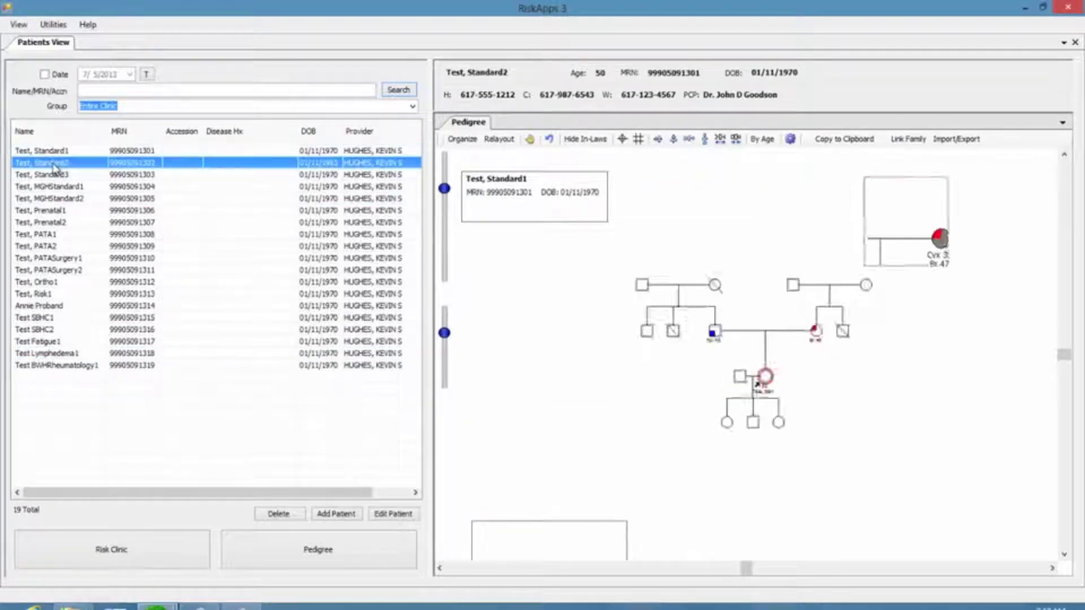
left_click(55, 176)
left_click(56, 187)
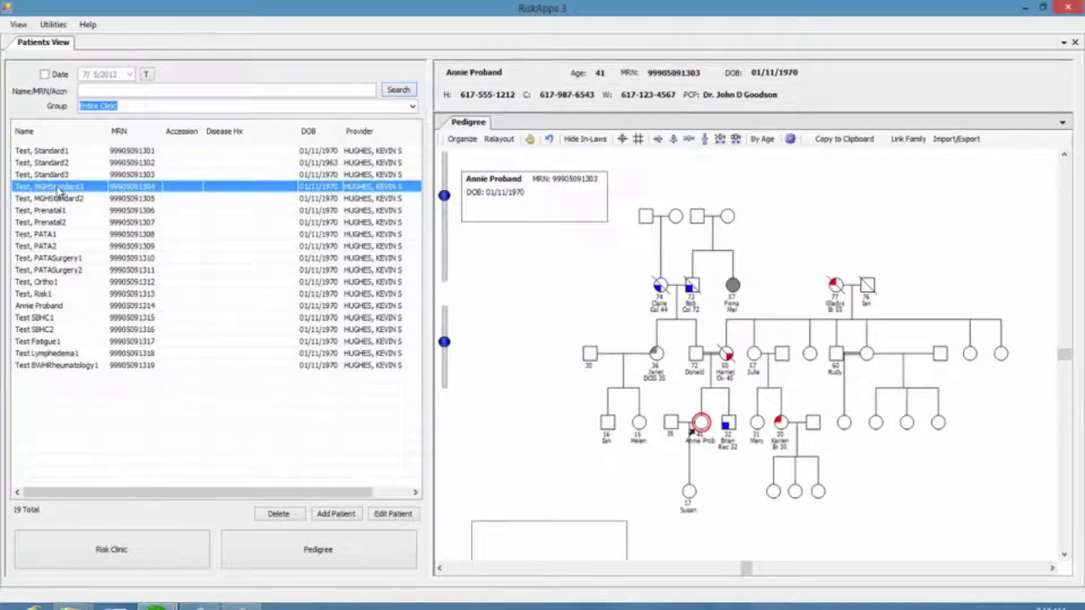
left_click(58, 199)
left_click(57, 211)
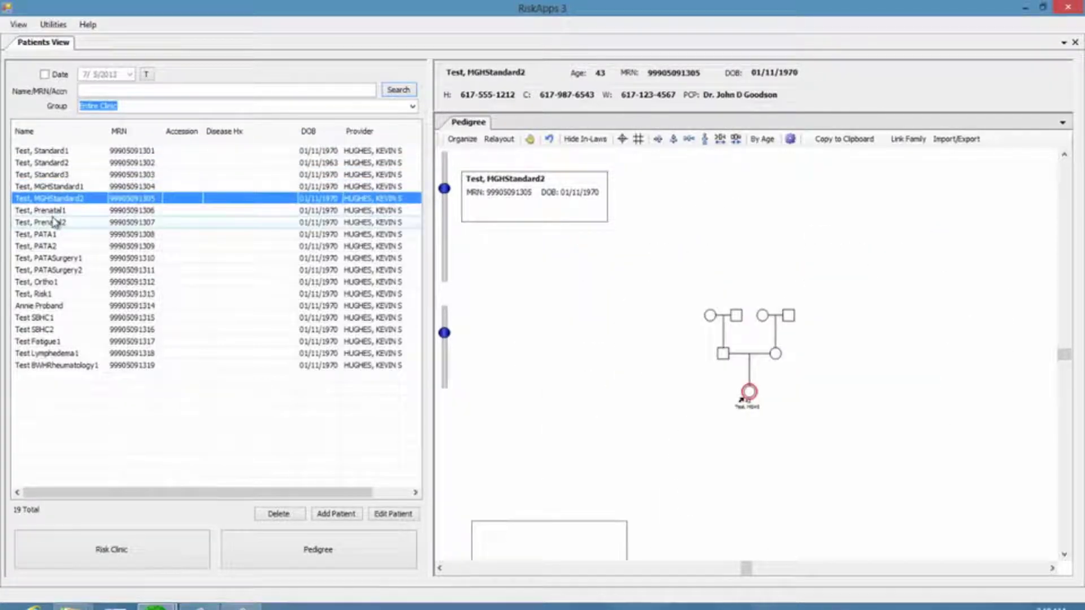
left_click(57, 222)
left_click(55, 235)
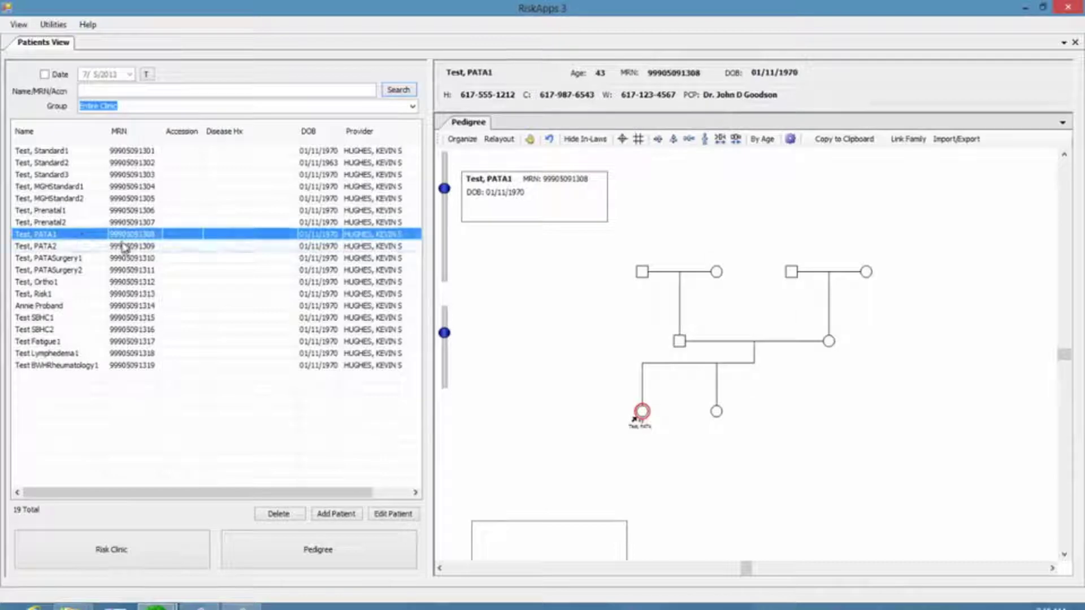
Step: Open the PATASurgery1 test patient's full pedigree, move the maternal grandmother clear of the paternal grandfather, and organize the layout
left_click(77, 259)
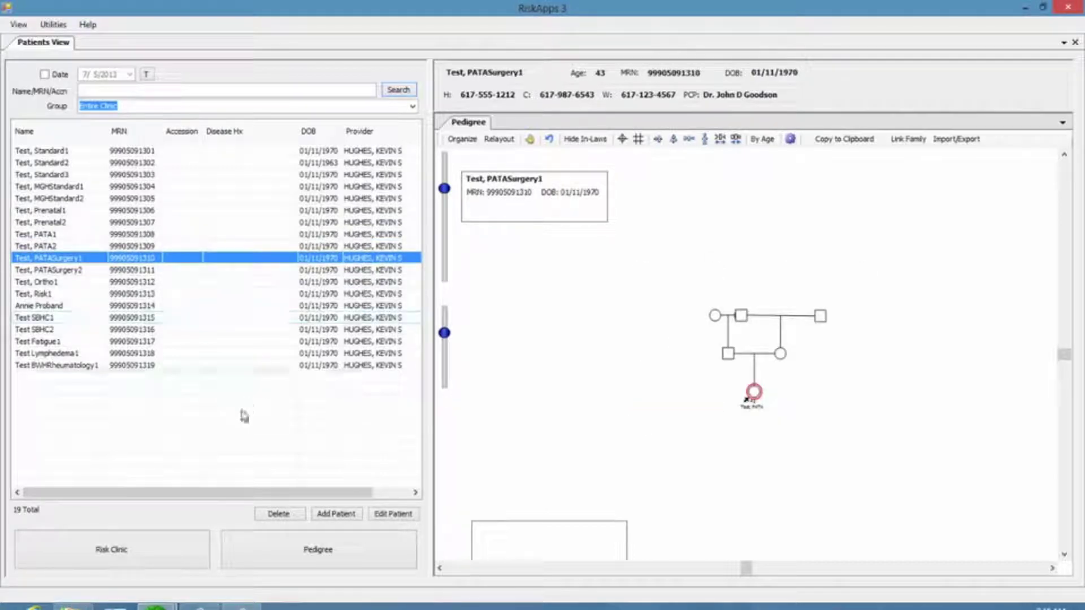
left_click(316, 558)
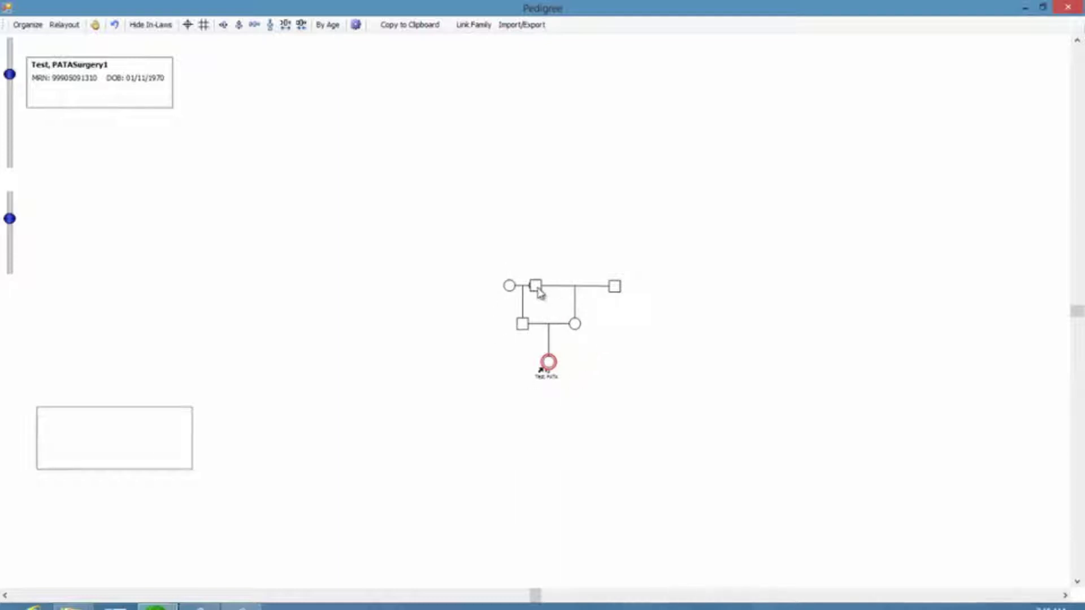
left_click(557, 286)
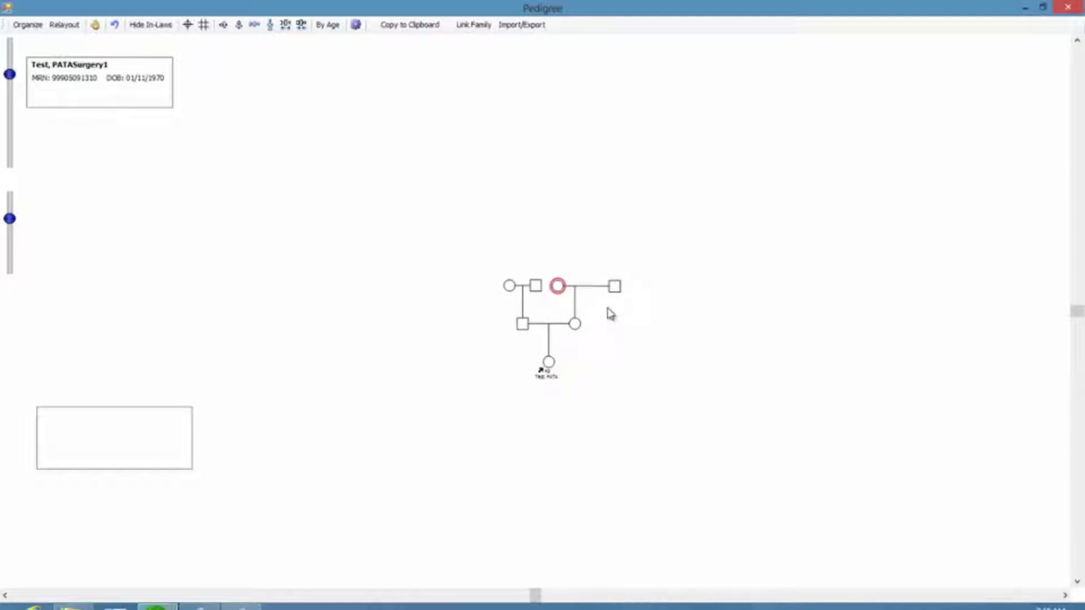
left_click(28, 25)
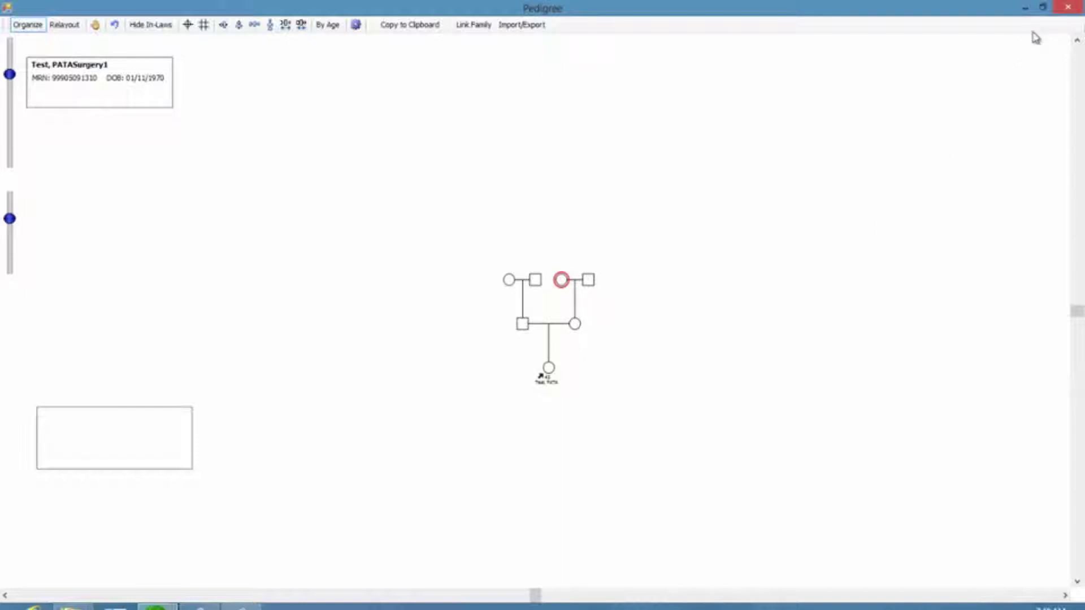
left_click(1069, 9)
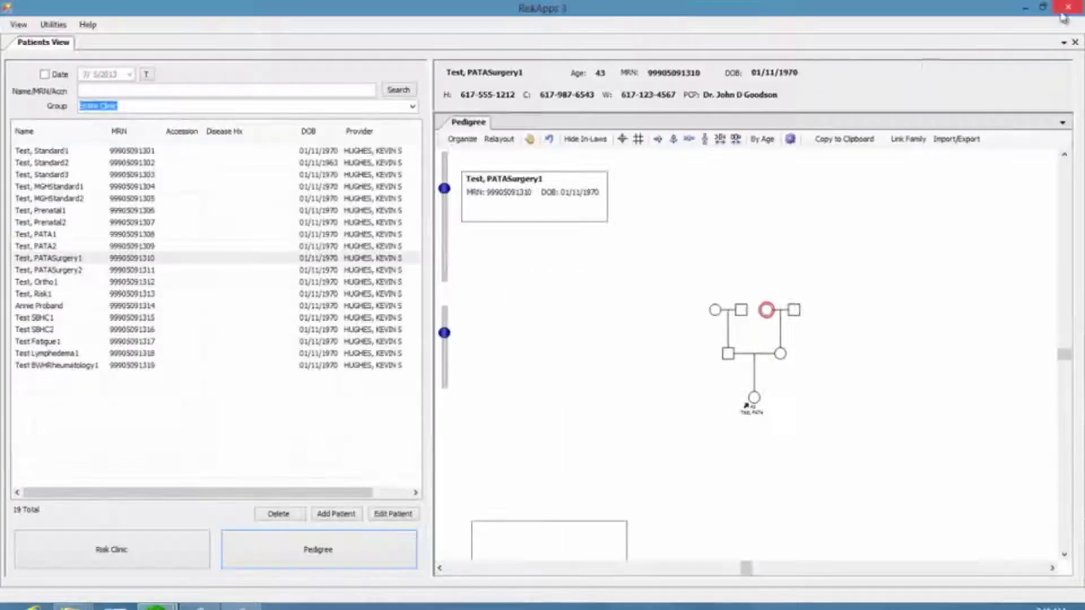
Step: In the patient's Risk Clinic family history table, set the bulk-add quantities to 2 brothers, 1 sister, 3 sons and 3 daughters
left_click(177, 560)
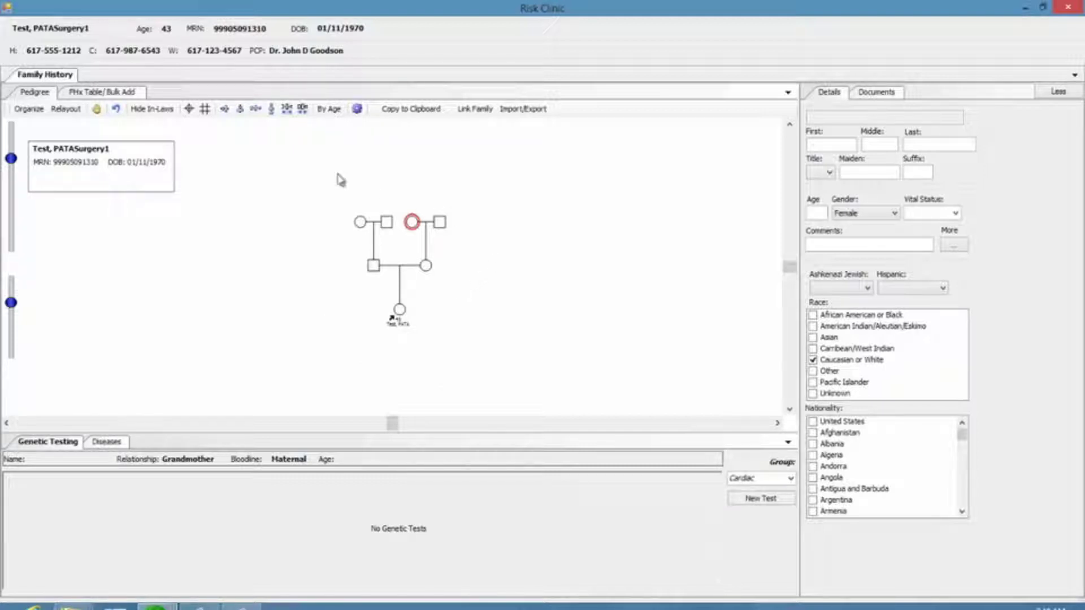
left_click(115, 95)
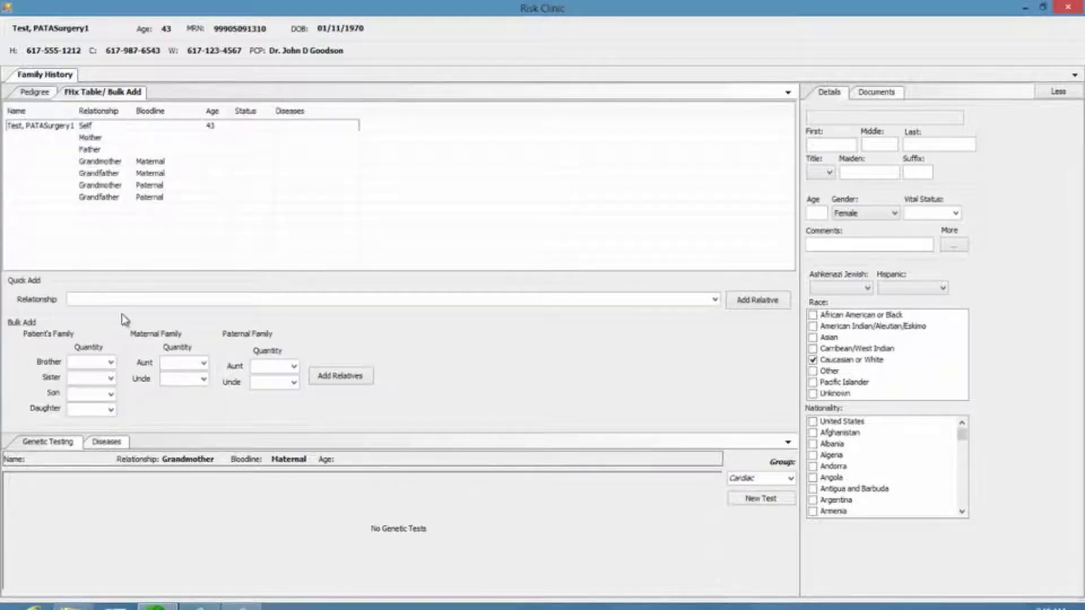
left_click(111, 363)
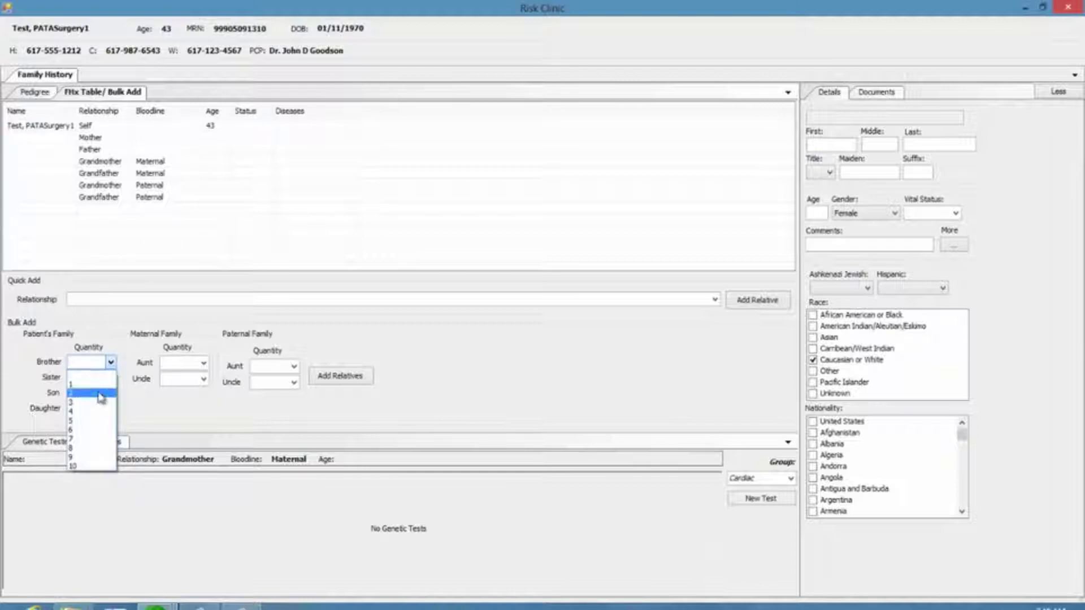
left_click(113, 389)
left_click(111, 378)
left_click(101, 403)
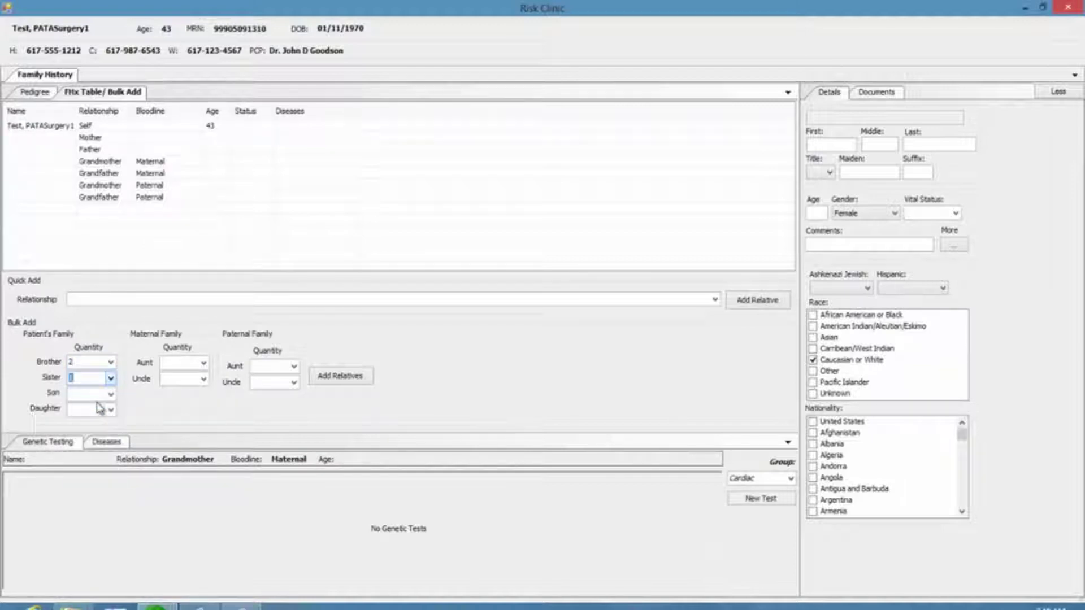
left_click(111, 394)
left_click(108, 428)
left_click(111, 410)
left_click(101, 441)
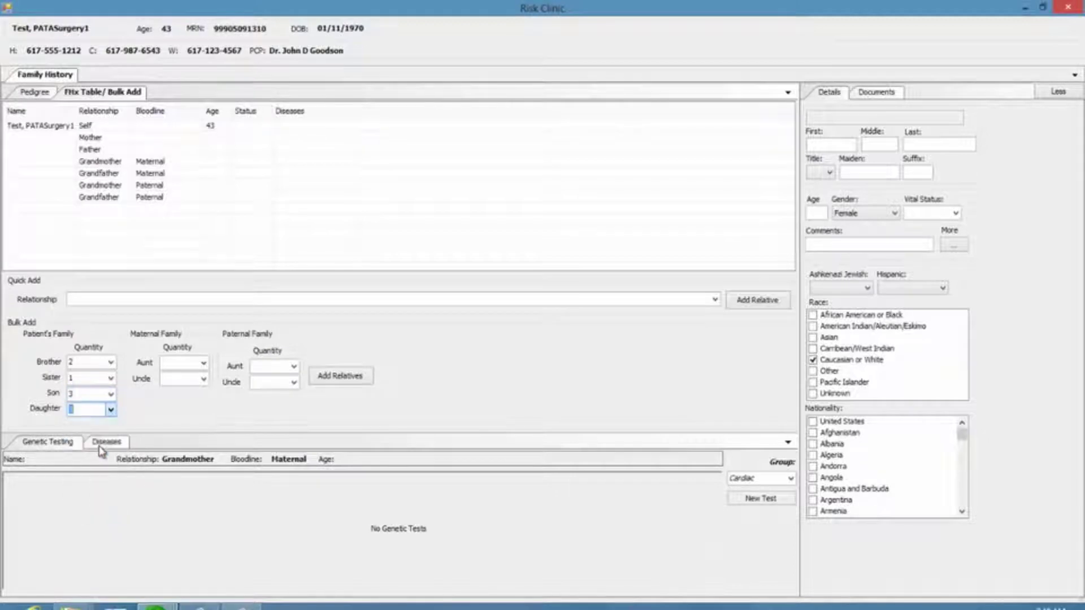
Step: Set the quantities to 1 maternal aunt, 2 maternal uncles and 2 paternal aunts, leave paternal uncles blank, and add all the relatives
left_click(204, 363)
left_click(195, 394)
left_click(204, 379)
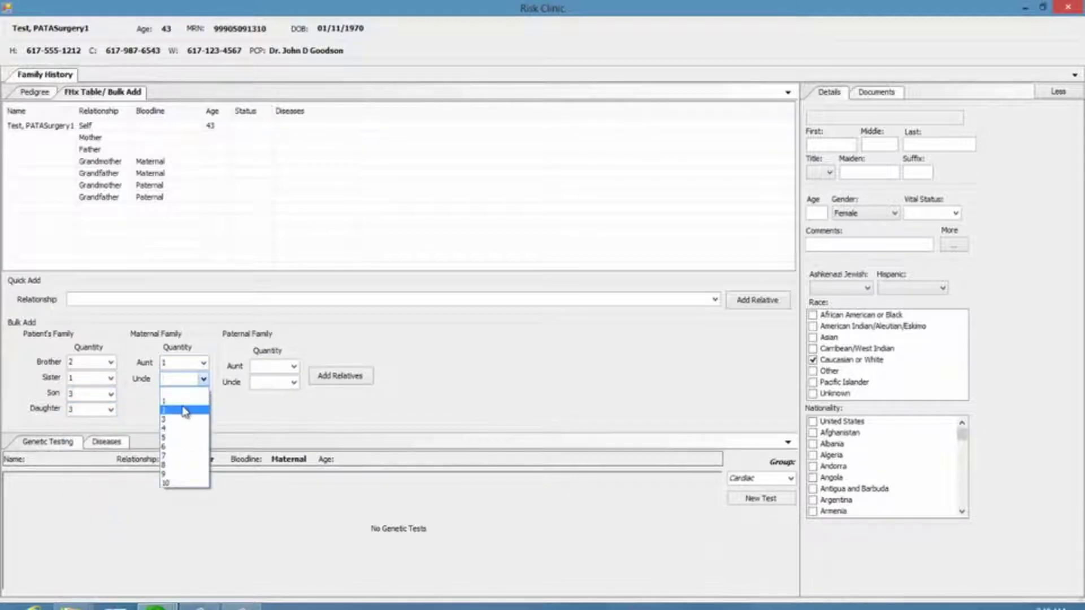
left_click(188, 411)
left_click(294, 367)
left_click(286, 404)
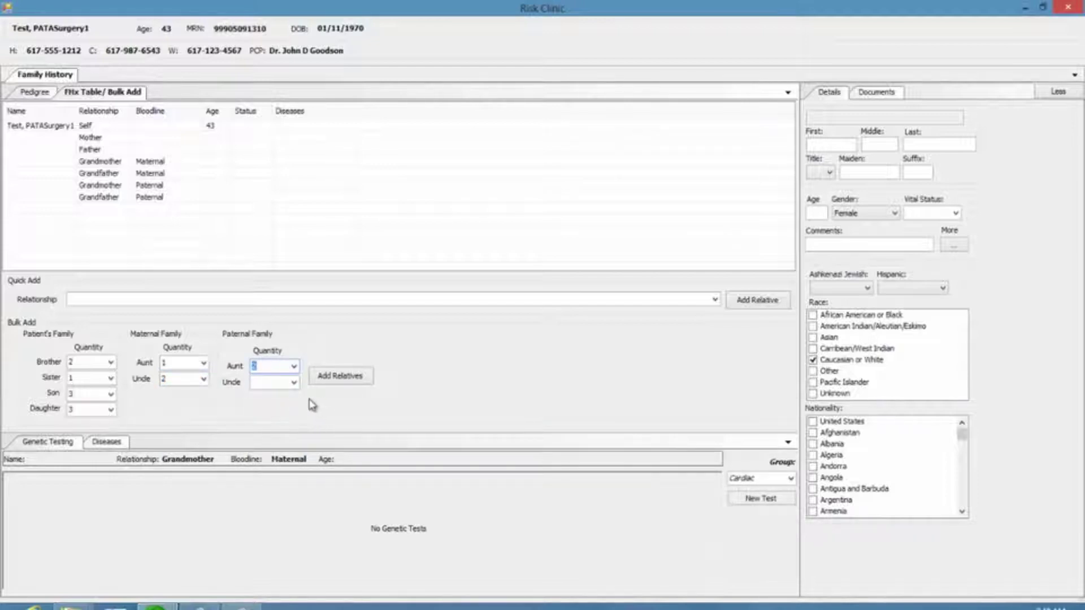
left_click(293, 383)
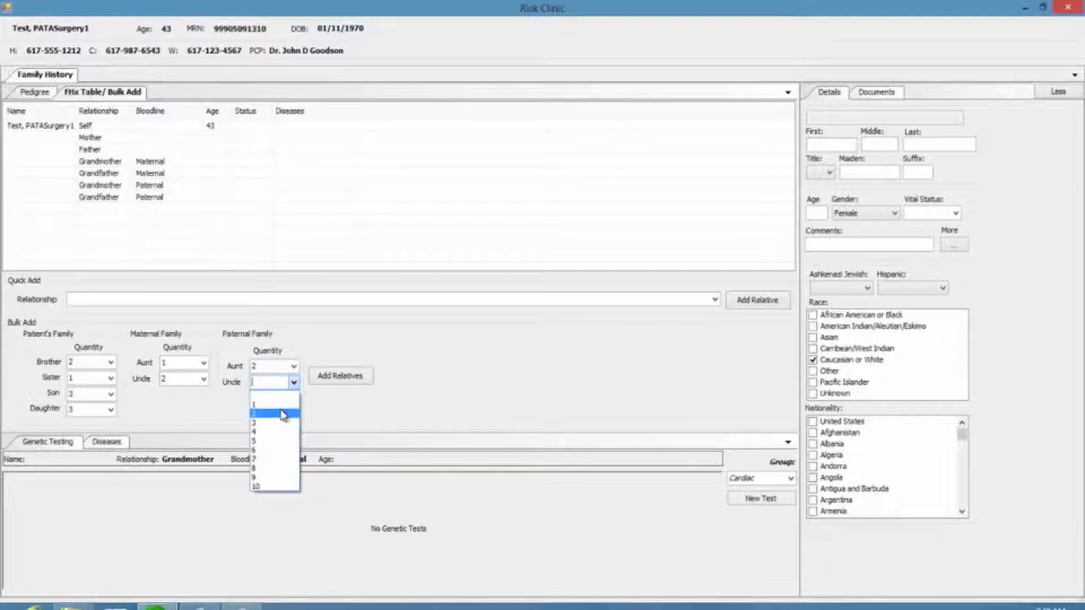
left_click(275, 396)
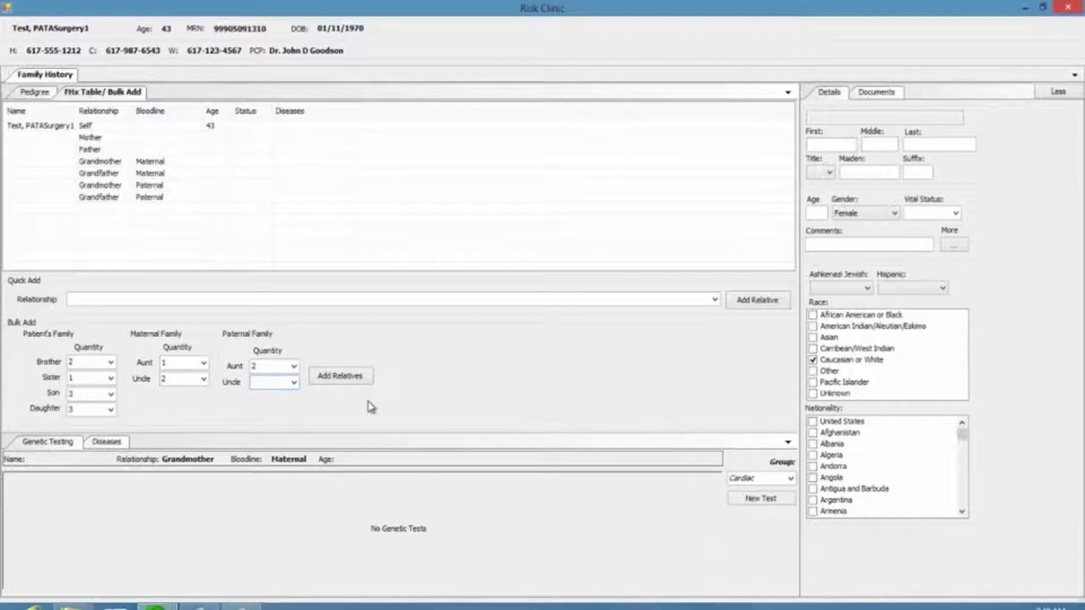
left_click(341, 384)
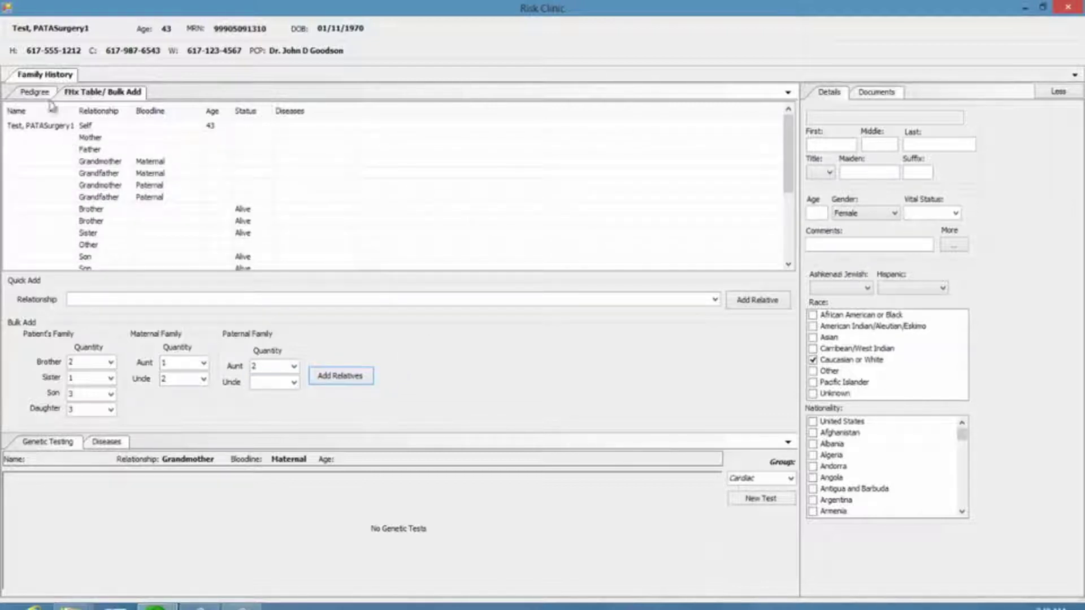
Step: Organize the expanded pedigree and add two sons to the outermost maternal uncle
left_click(36, 93)
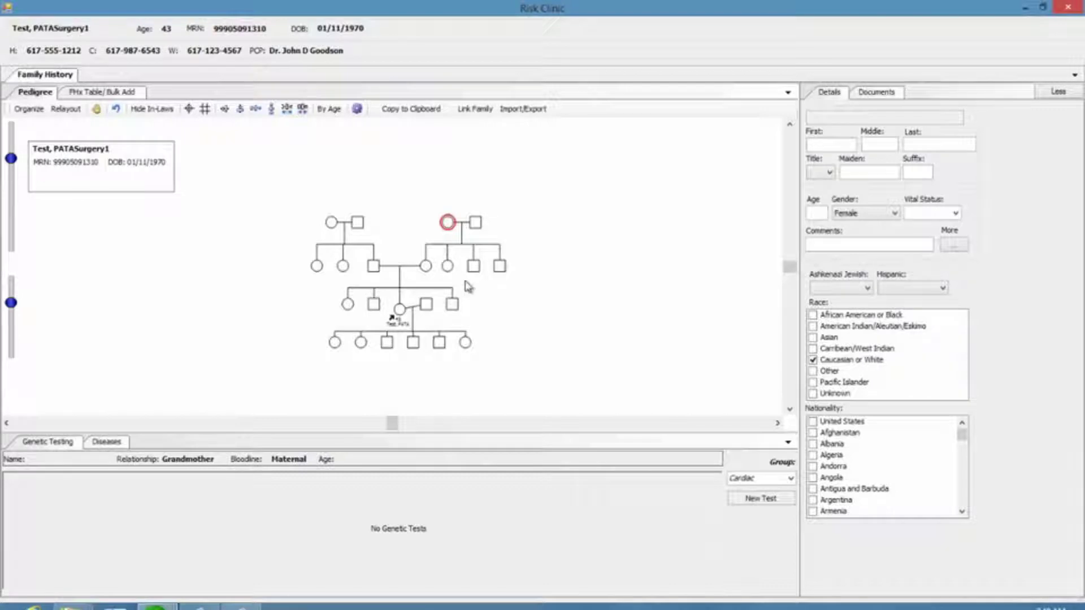
left_click(28, 109)
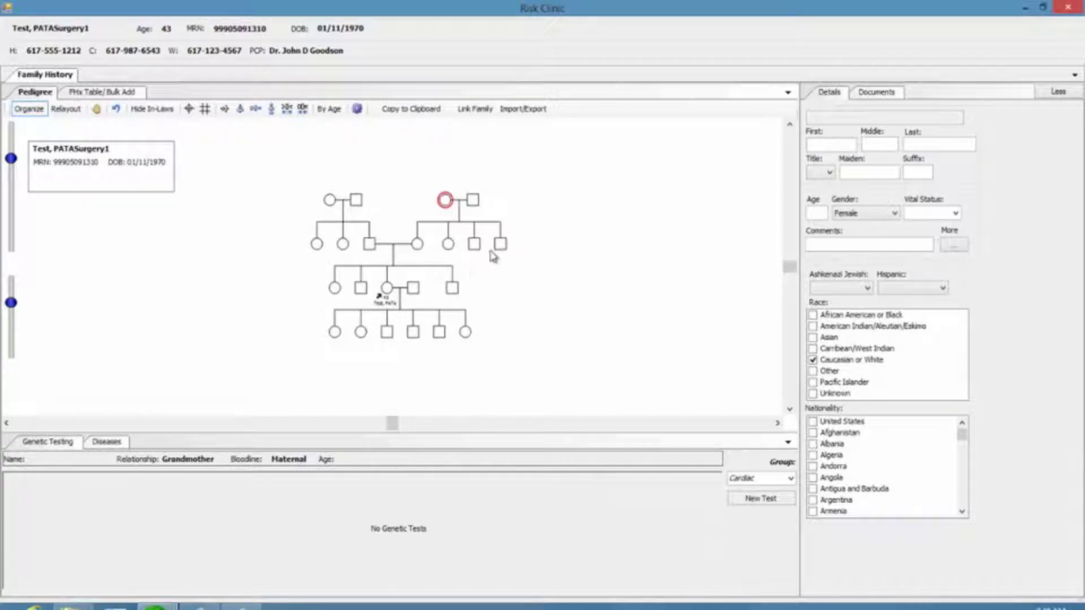
right_click(501, 245)
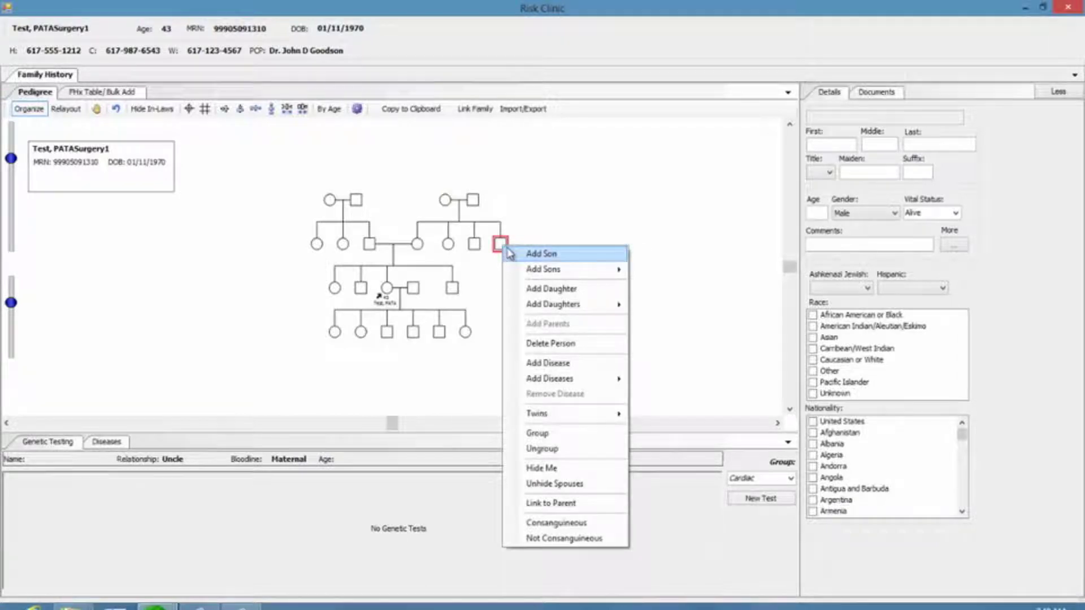
mouse_move(615, 272)
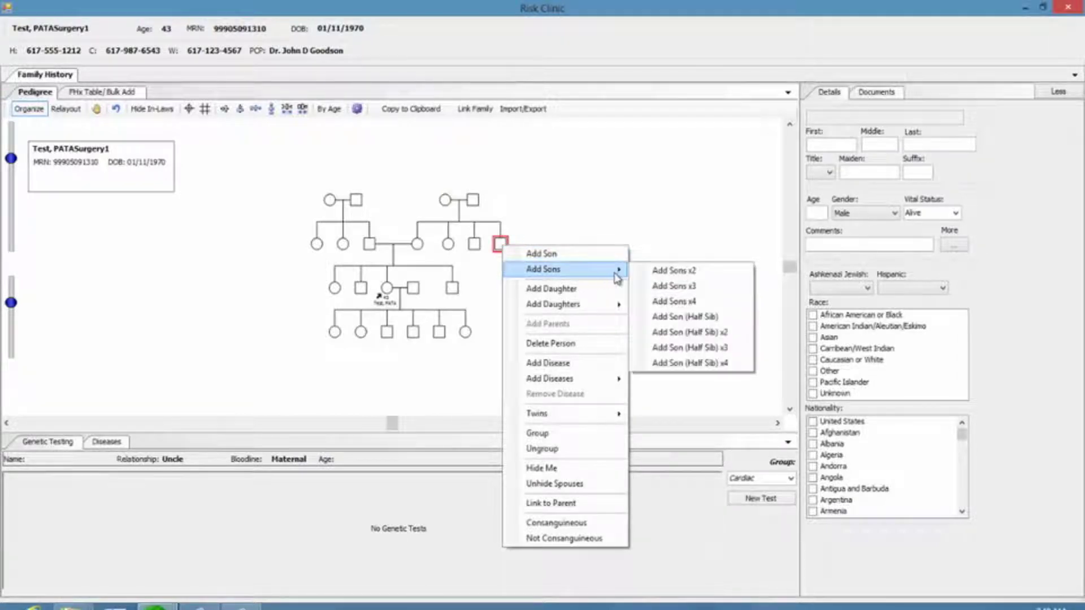
left_click(673, 271)
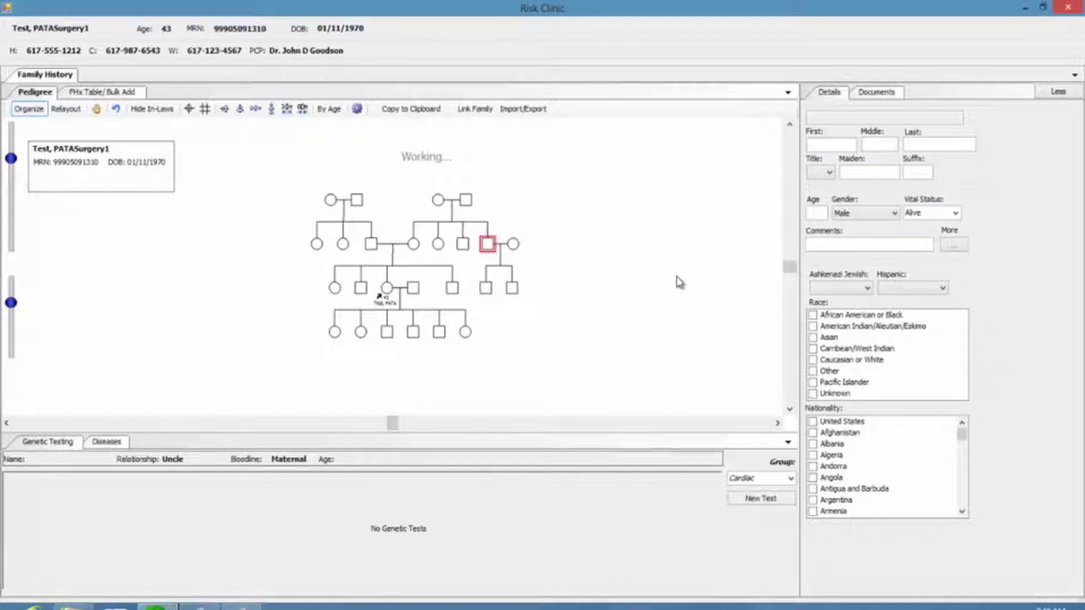
Step: Add two daughters and two sons to the outermost paternal aunt in the pedigree
right_click(317, 245)
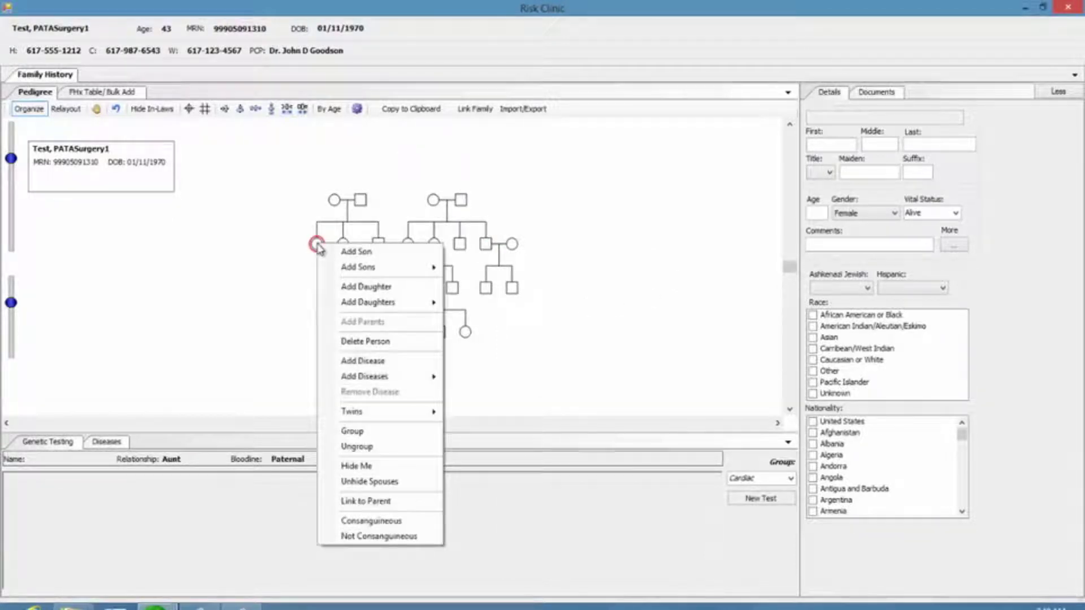
mouse_move(435, 302)
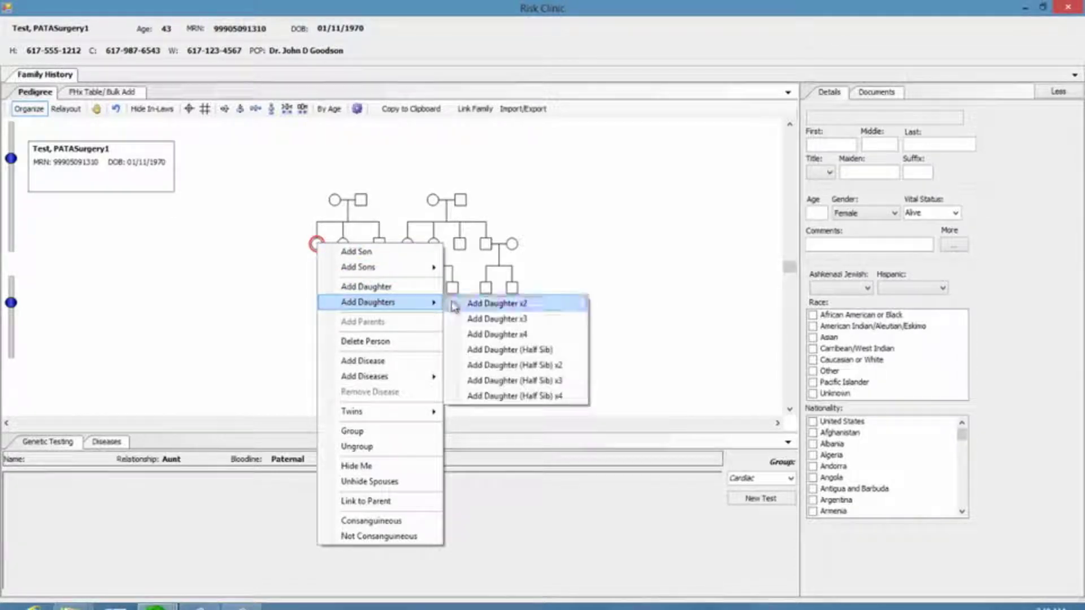
left_click(479, 304)
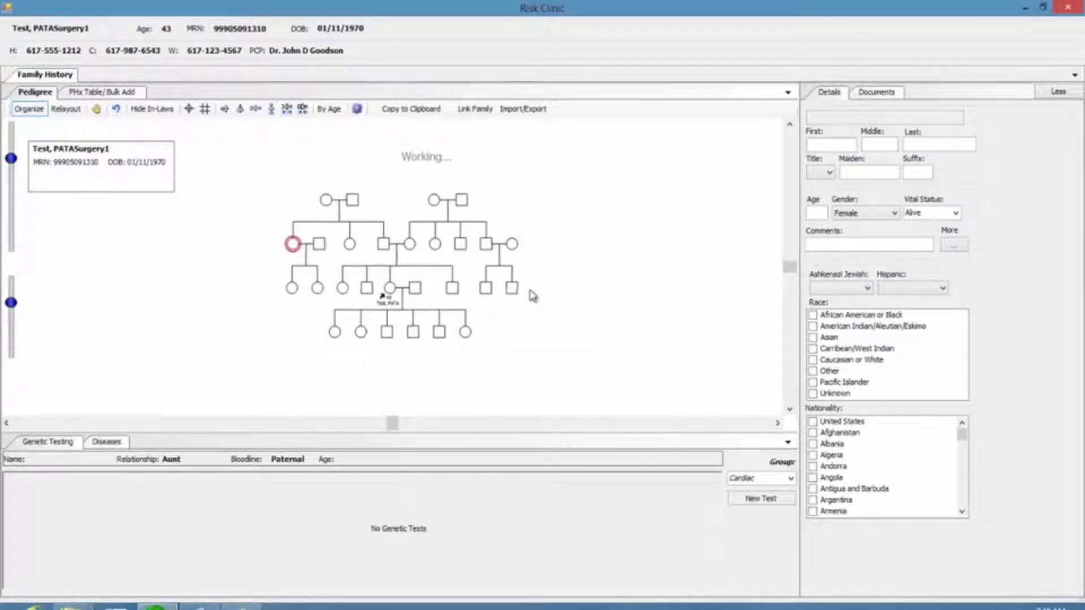
right_click(290, 245)
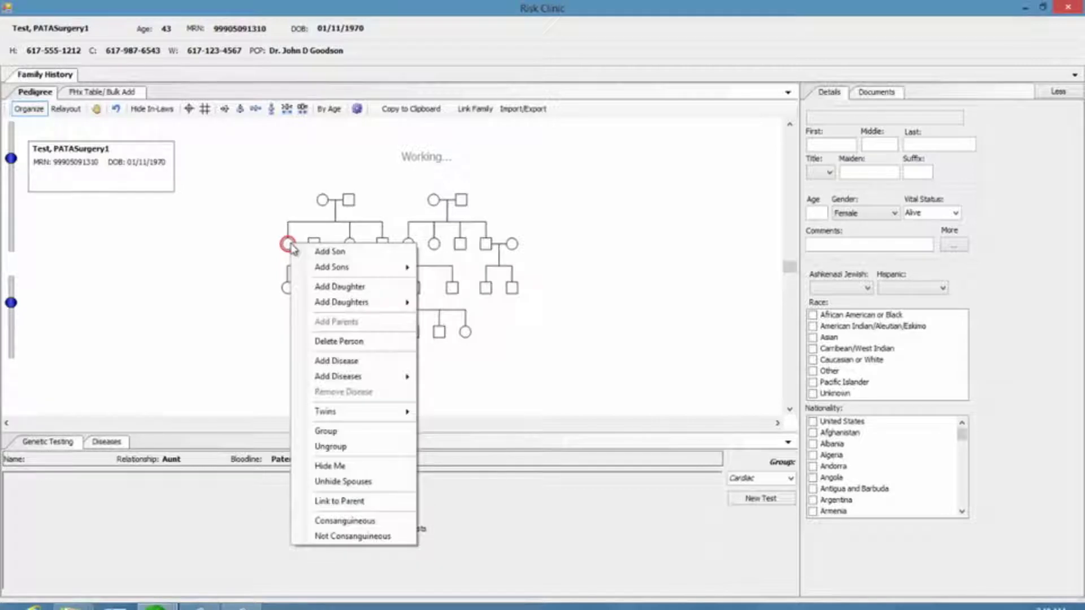
mouse_move(390, 268)
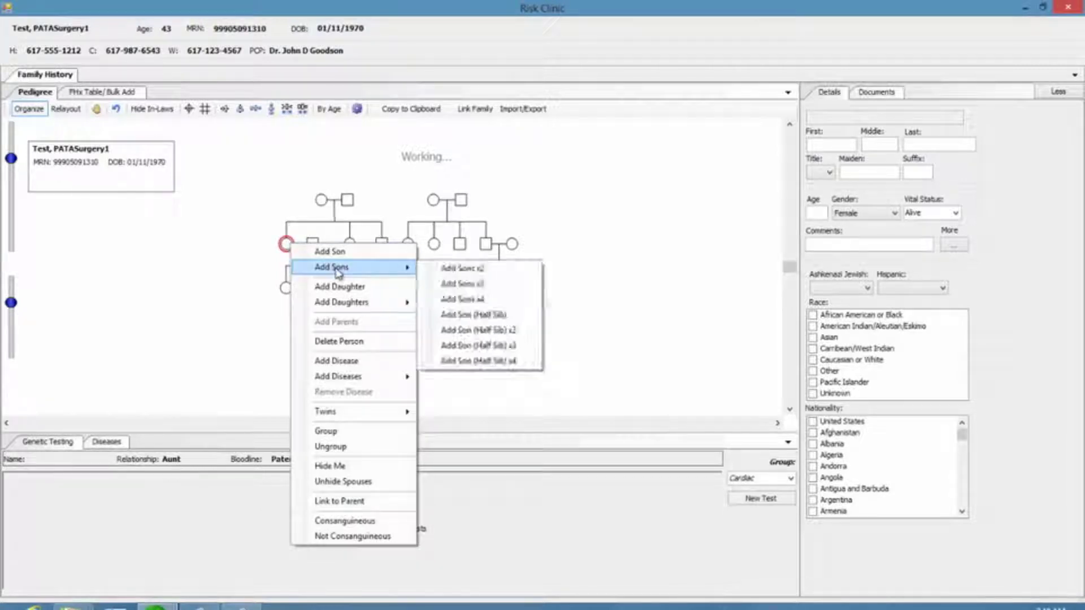
left_click(463, 269)
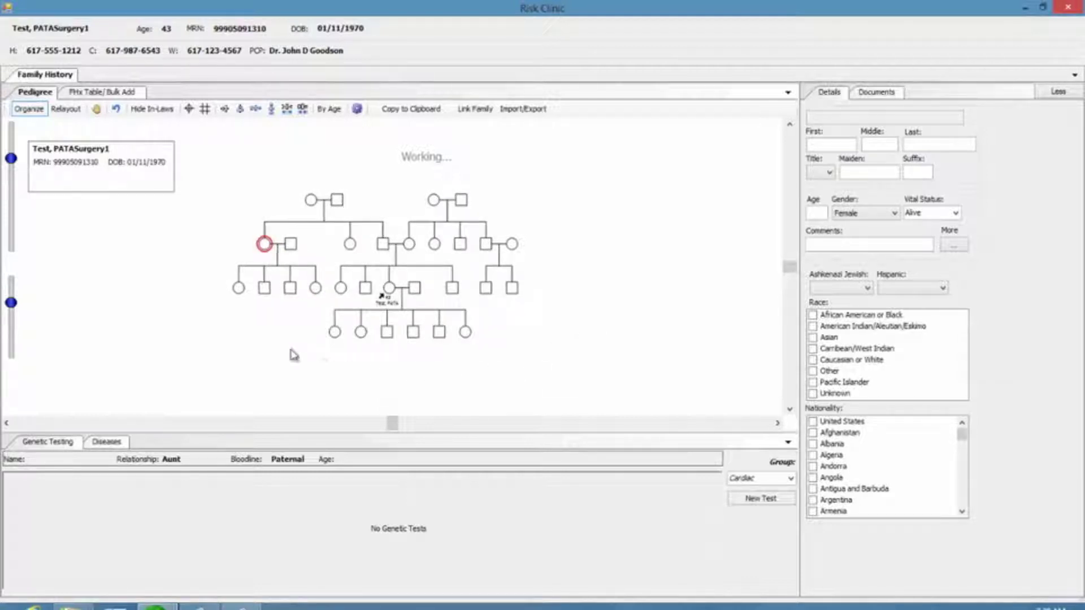
Step: Add two sons to the first male paternal cousin and add parents to the maternal grandfather
right_click(265, 291)
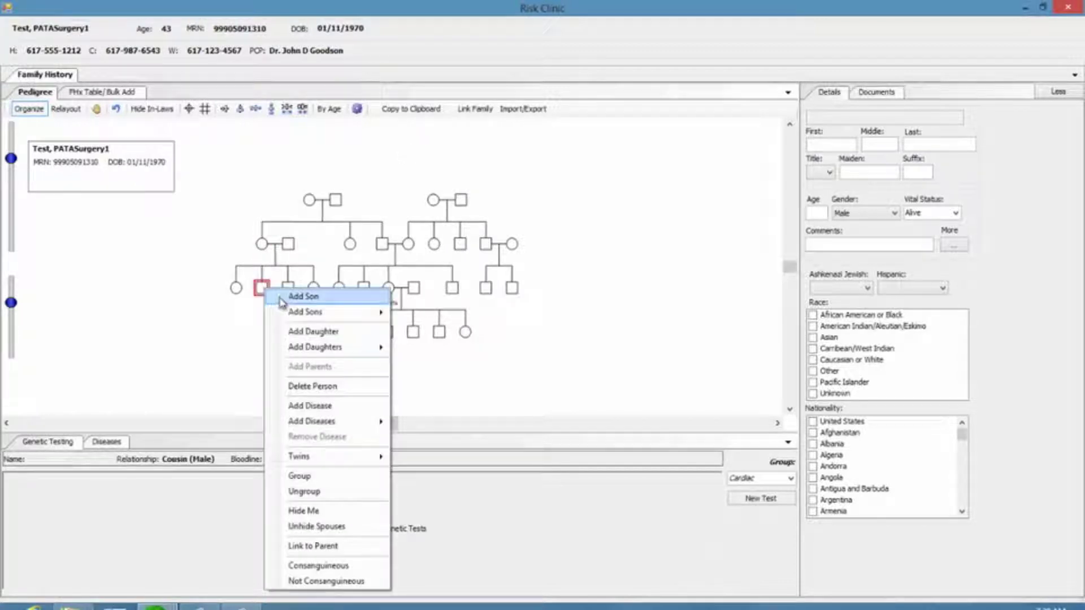
mouse_move(304, 315)
left_click(418, 316)
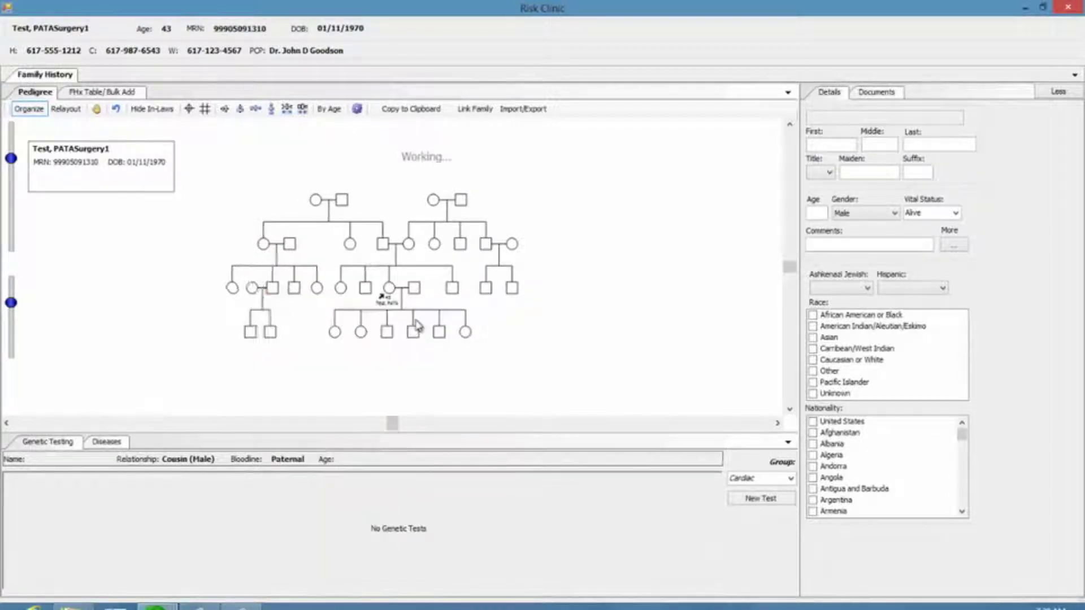
right_click(462, 202)
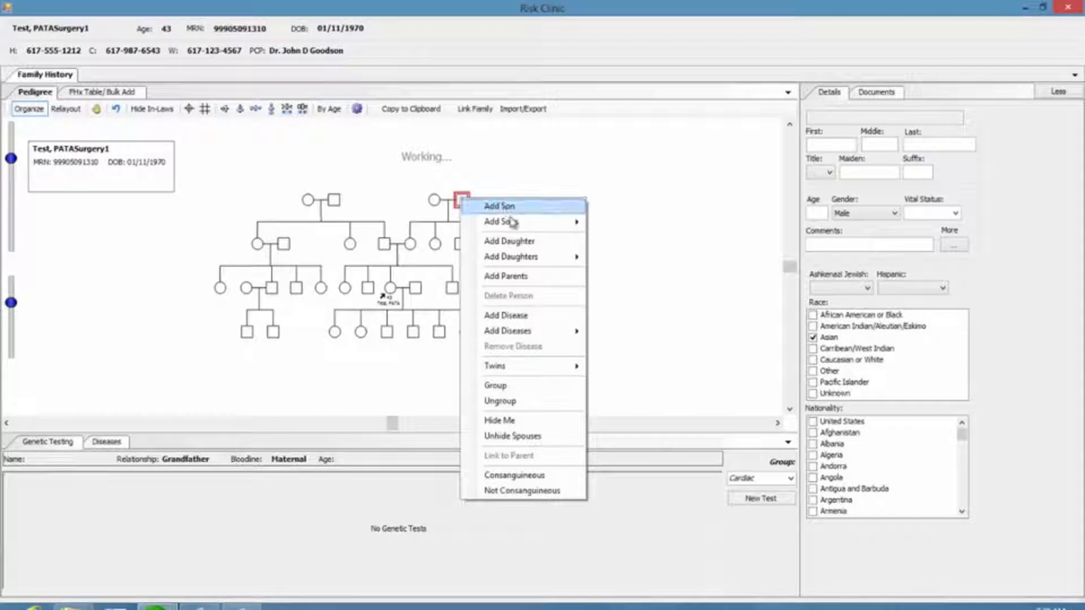
left_click(525, 285)
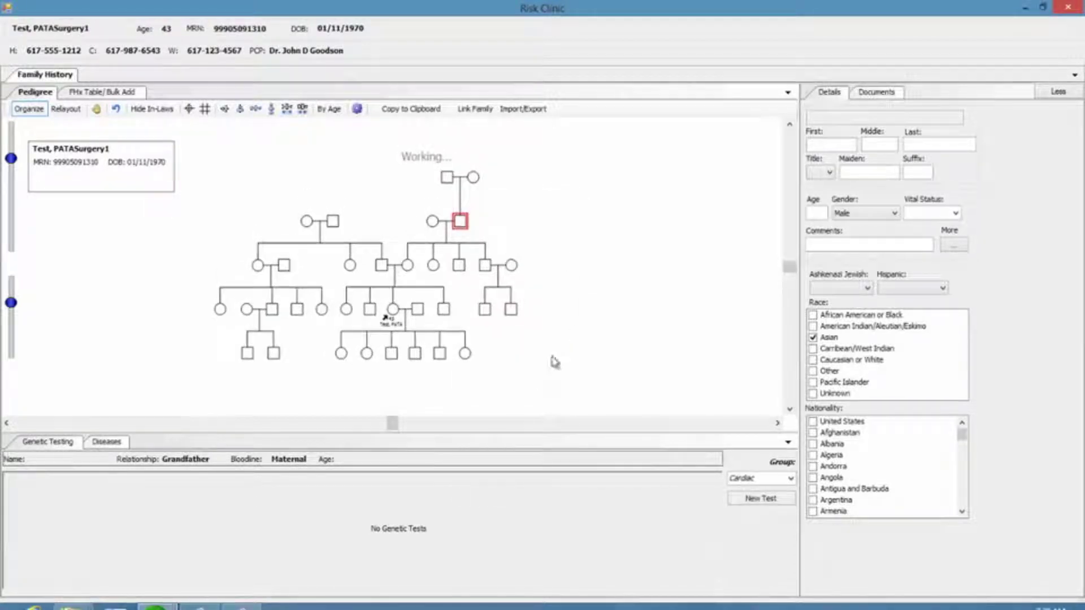
Step: Add one daughter to the patient's outermost daughter in the youngest generation of the pedigree
right_click(468, 357)
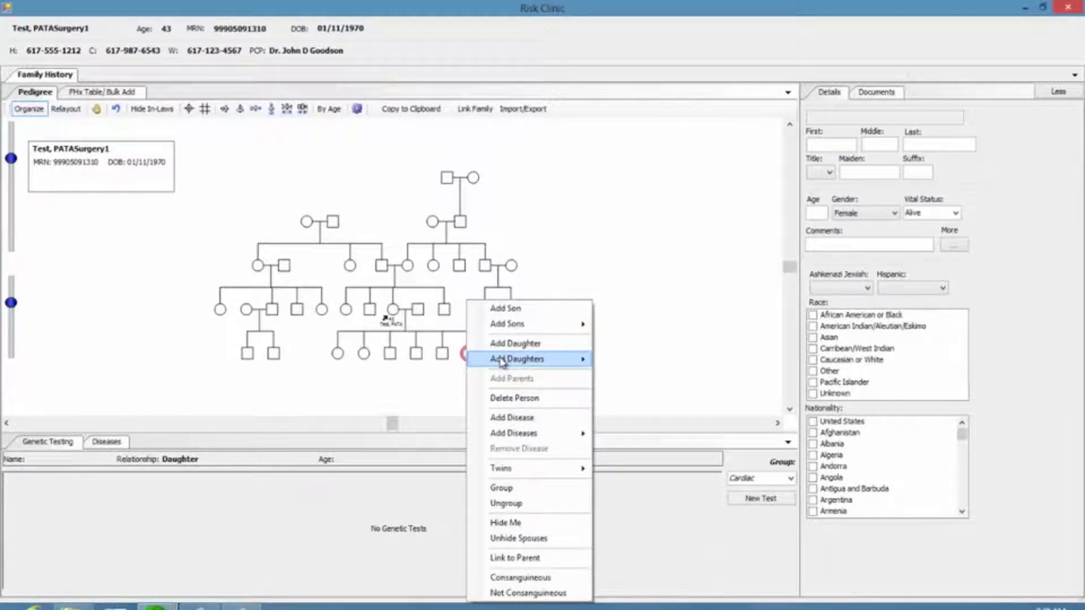
mouse_move(595, 365)
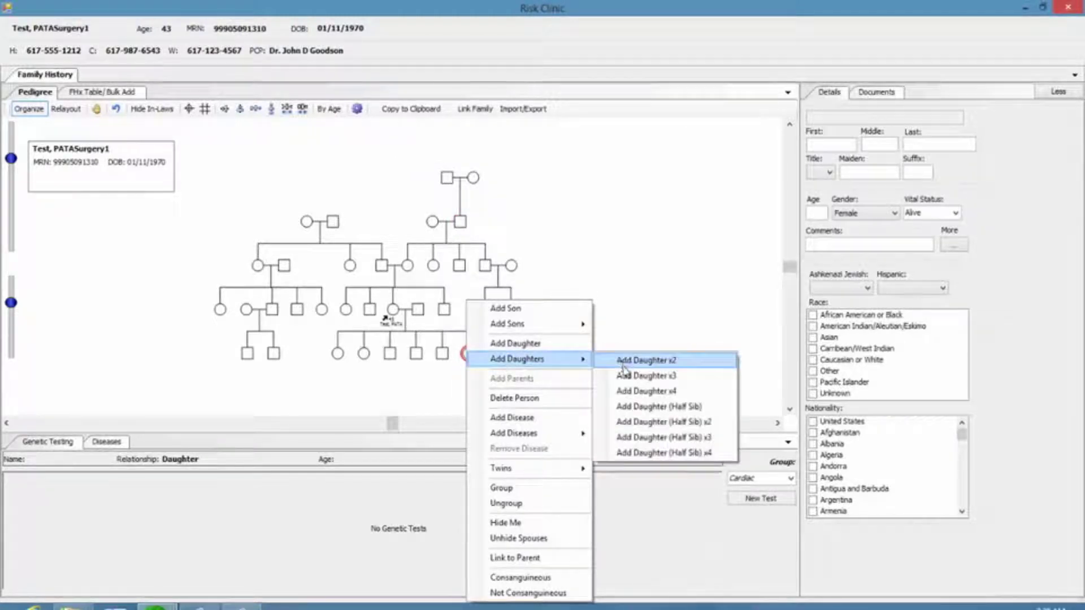
left_click(555, 345)
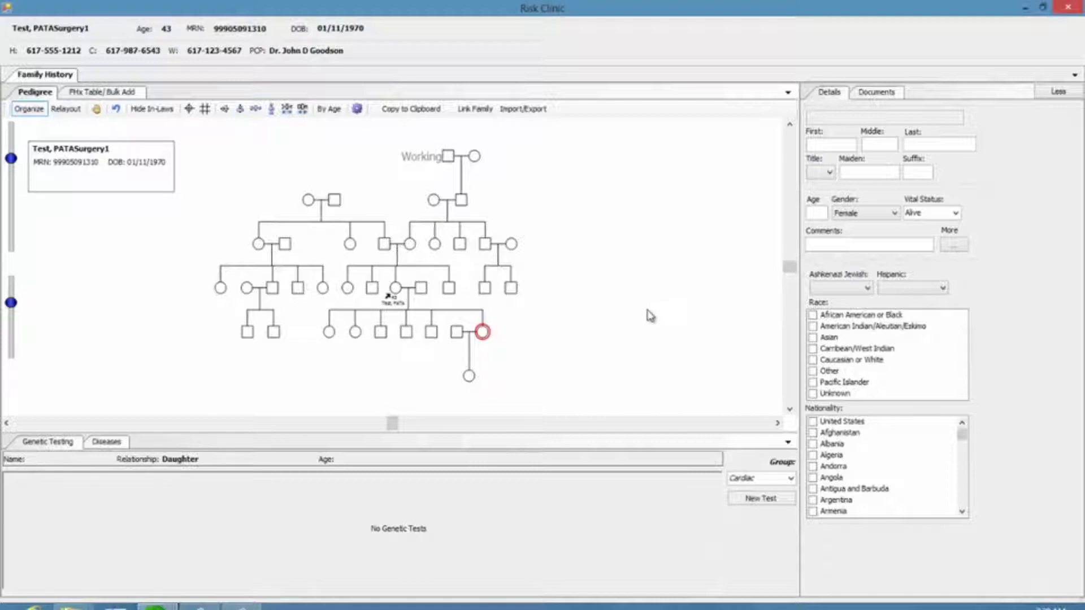
Step: Enter the sister's first and last name, set her age to 44 and her vital status to Dead
left_click(348, 291)
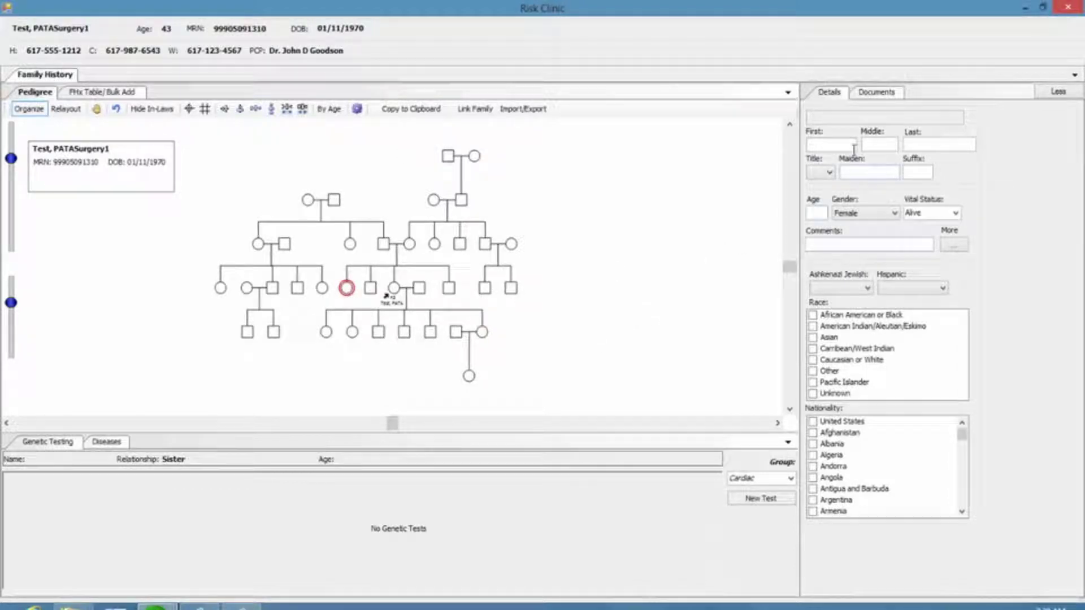
left_click(828, 145)
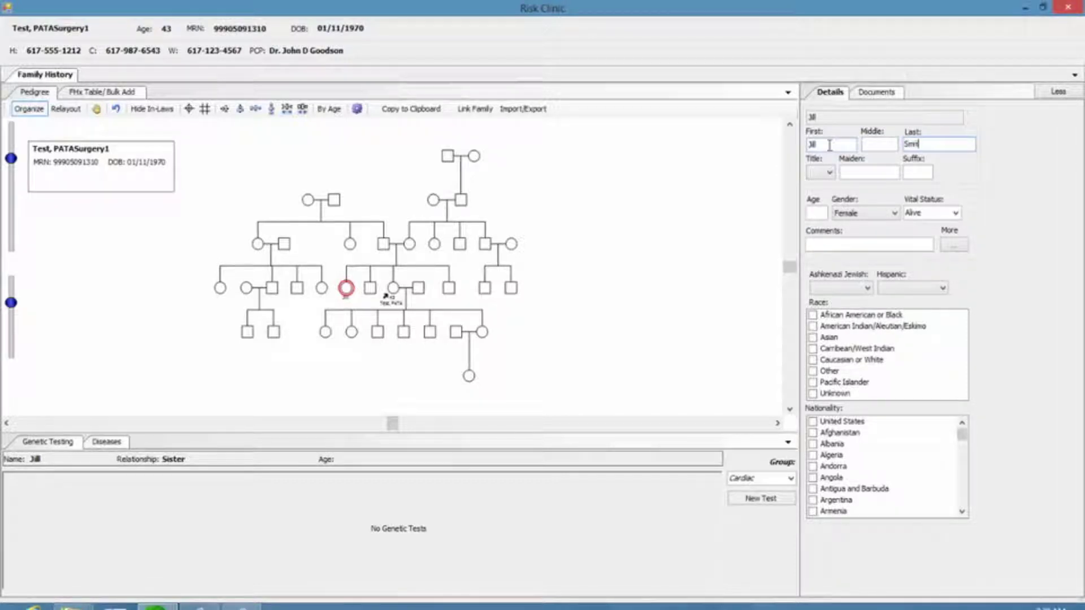
left_click(814, 213)
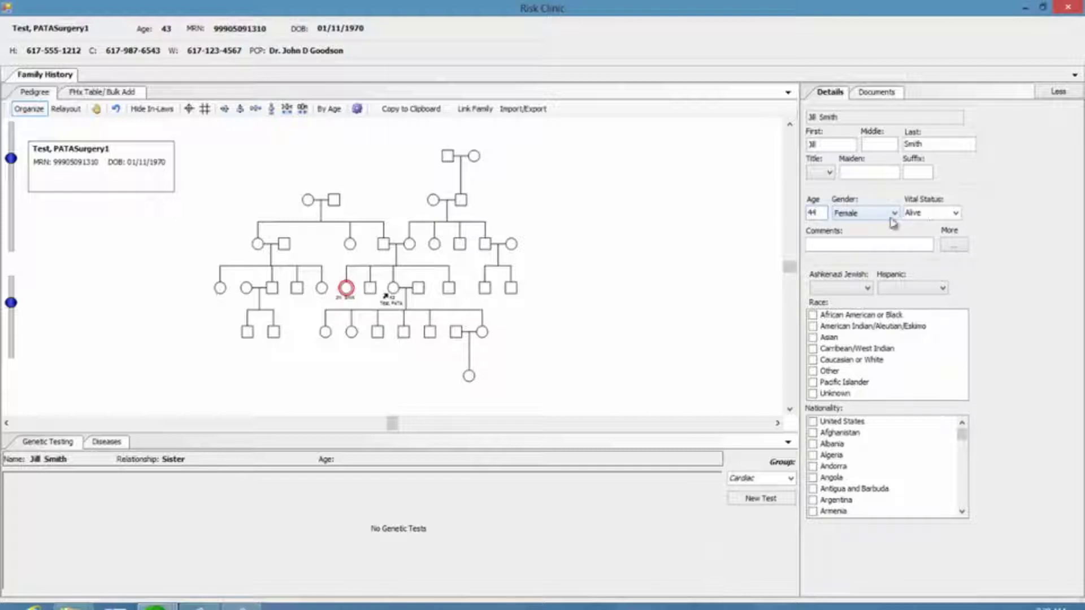
left_click(956, 213)
left_click(949, 245)
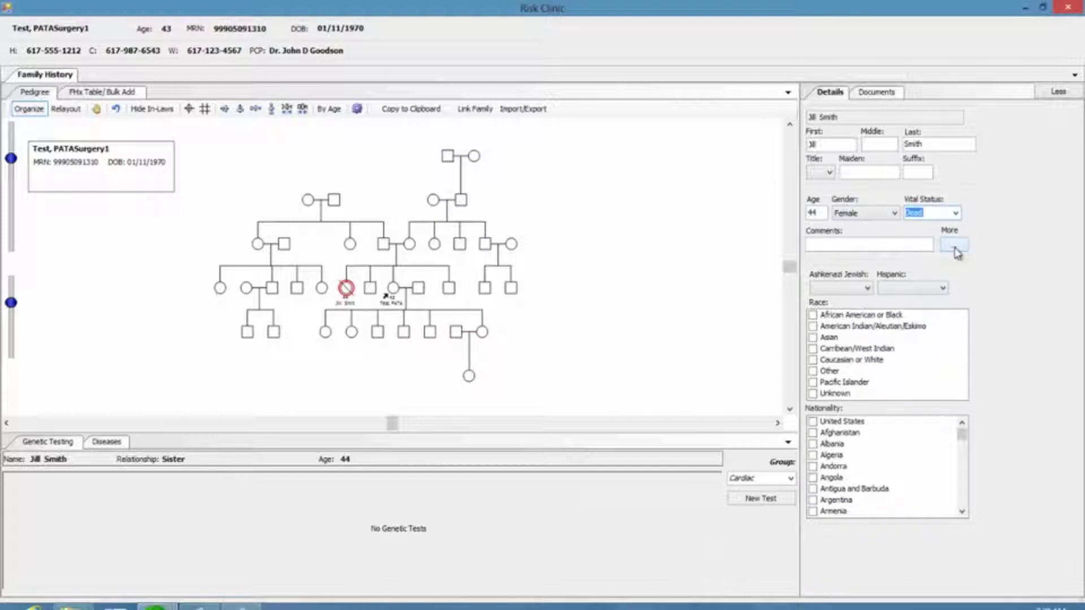
Step: Review the sister's additional detail fields and the confidence options for her date of birth, leaving them blank
left_click(955, 249)
left_click(843, 311)
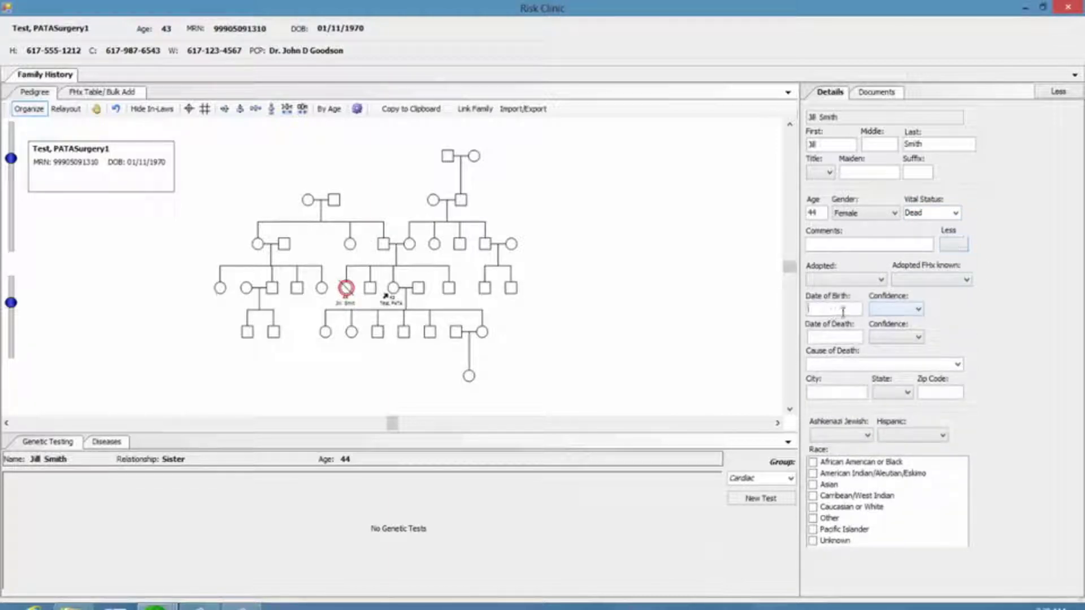
left_click(920, 310)
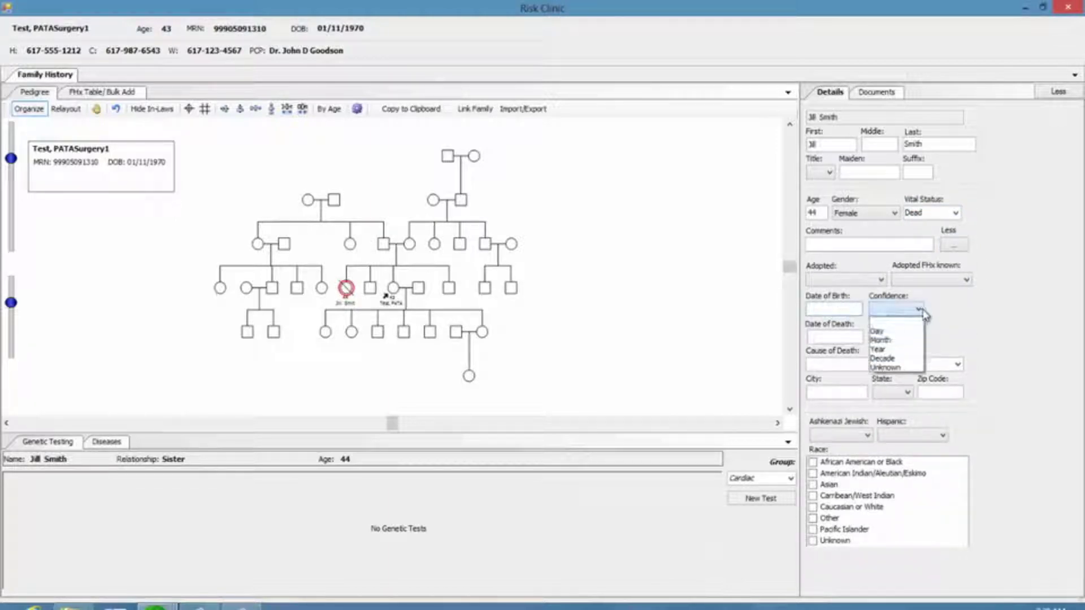
left_click(912, 363)
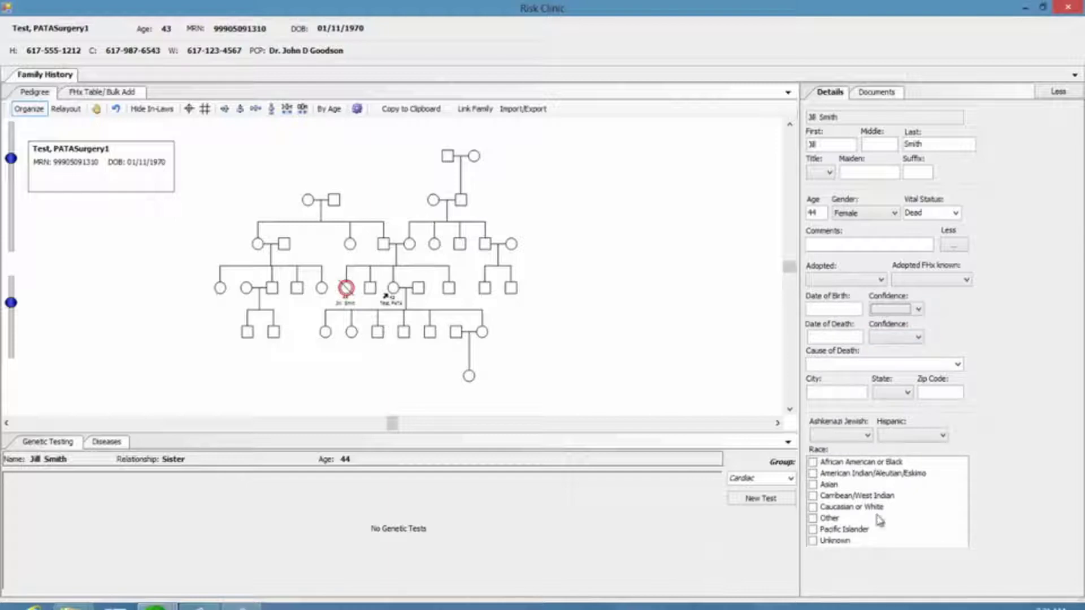
left_click(955, 246)
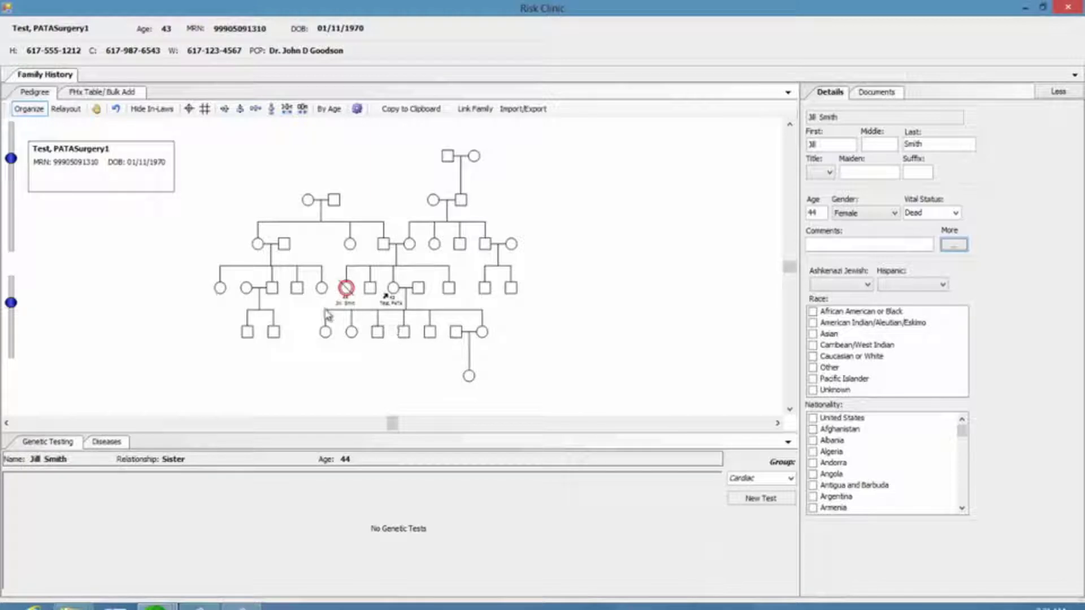
Step: Start a new disease entry for the female paternal cousin beside the sister and view the Cardiac disease choices
left_click(322, 290)
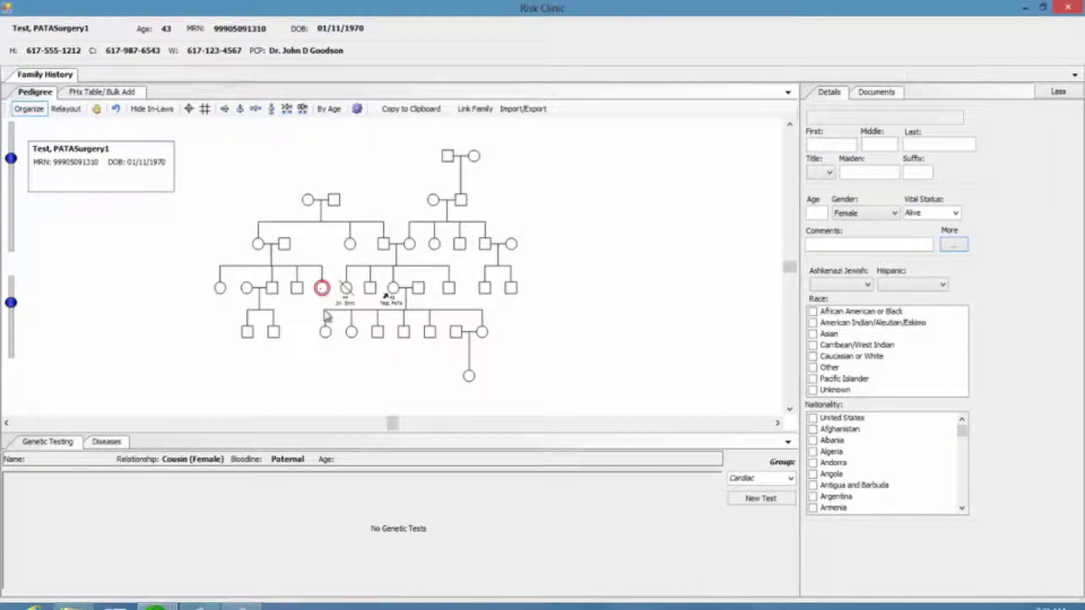
left_click(112, 445)
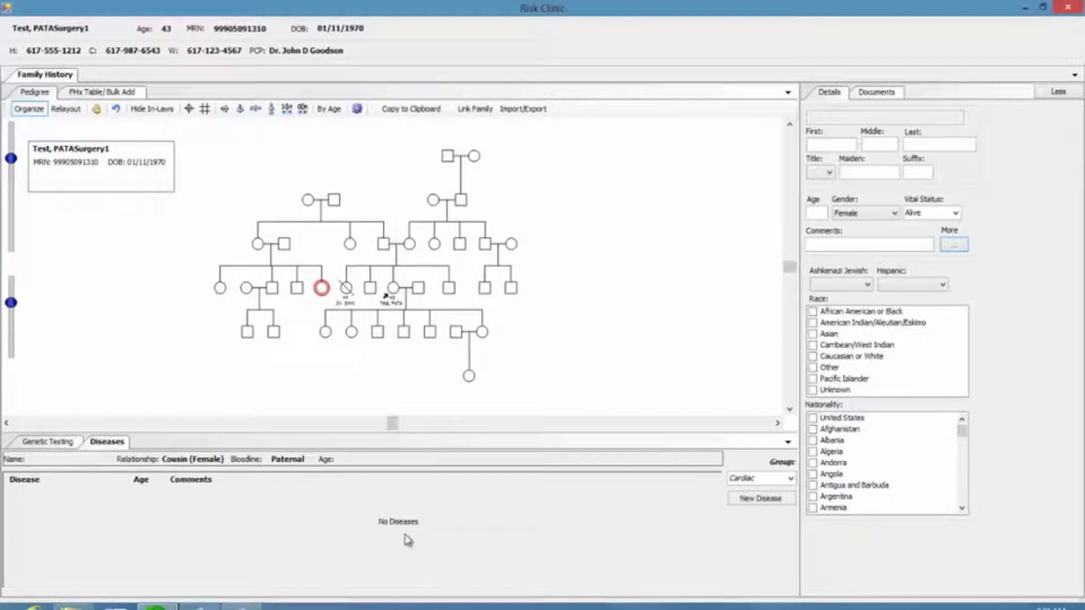
left_click(763, 499)
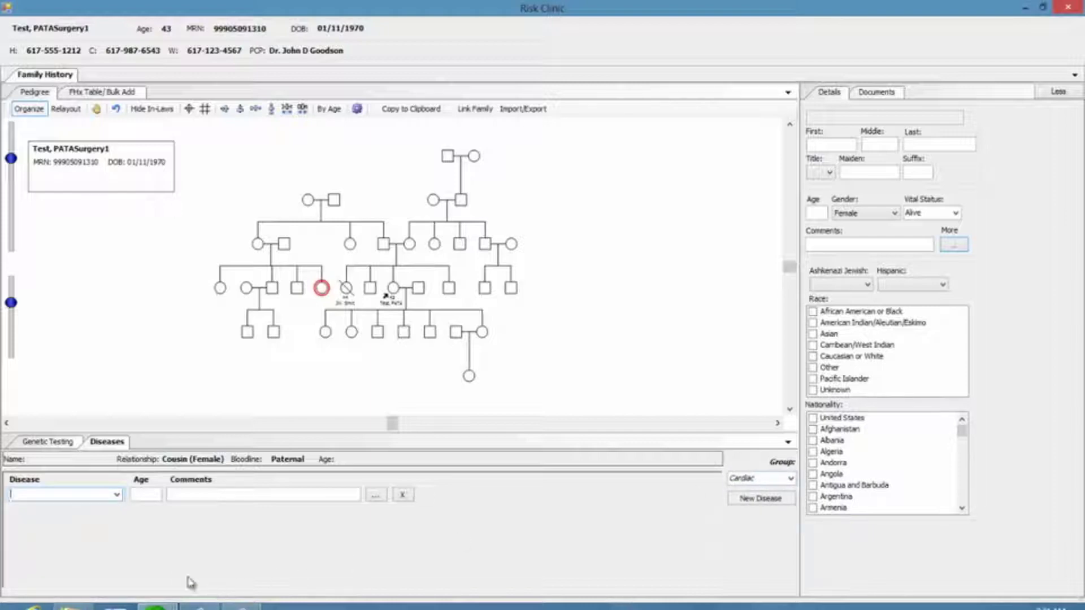
left_click(118, 496)
left_click(116, 498)
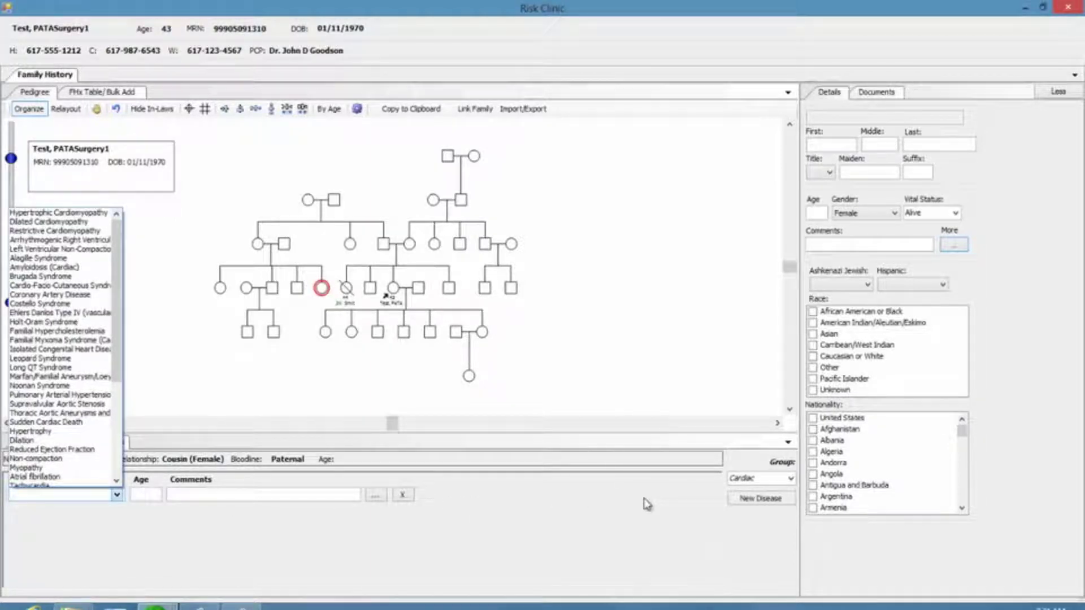
Step: Compare the disease choices offered by the Breast/Ovarian and Prenatal groups for the same paternal cousin
left_click(792, 479)
left_click(792, 481)
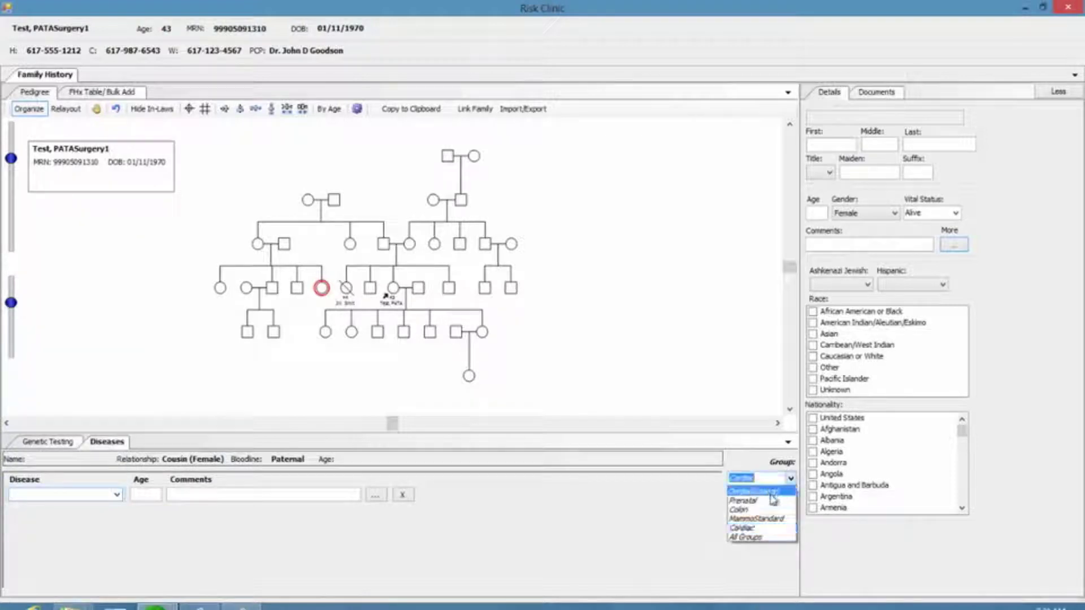
left_click(770, 494)
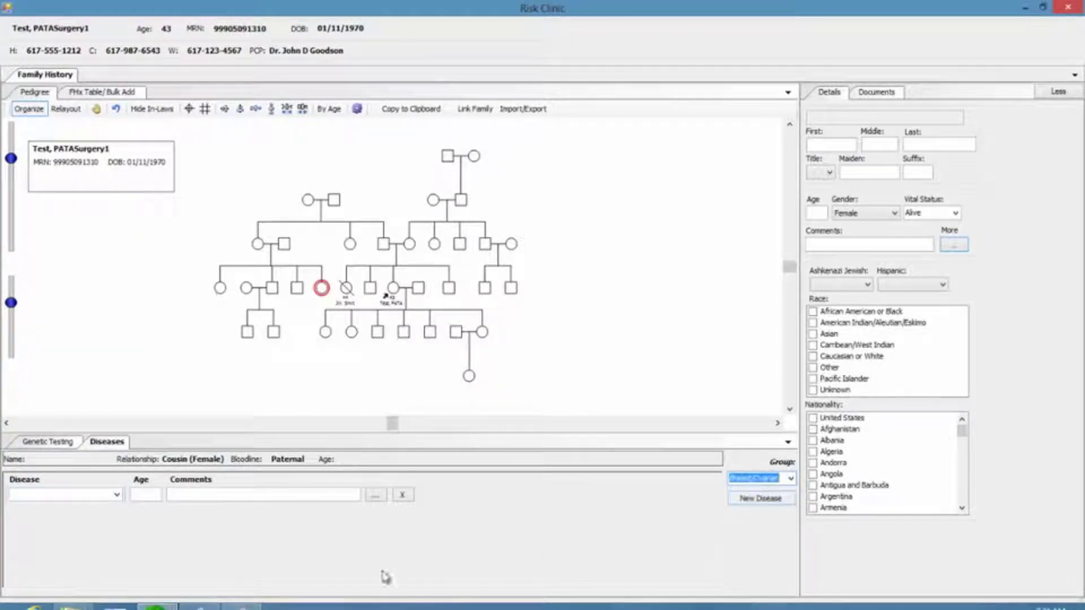
left_click(117, 495)
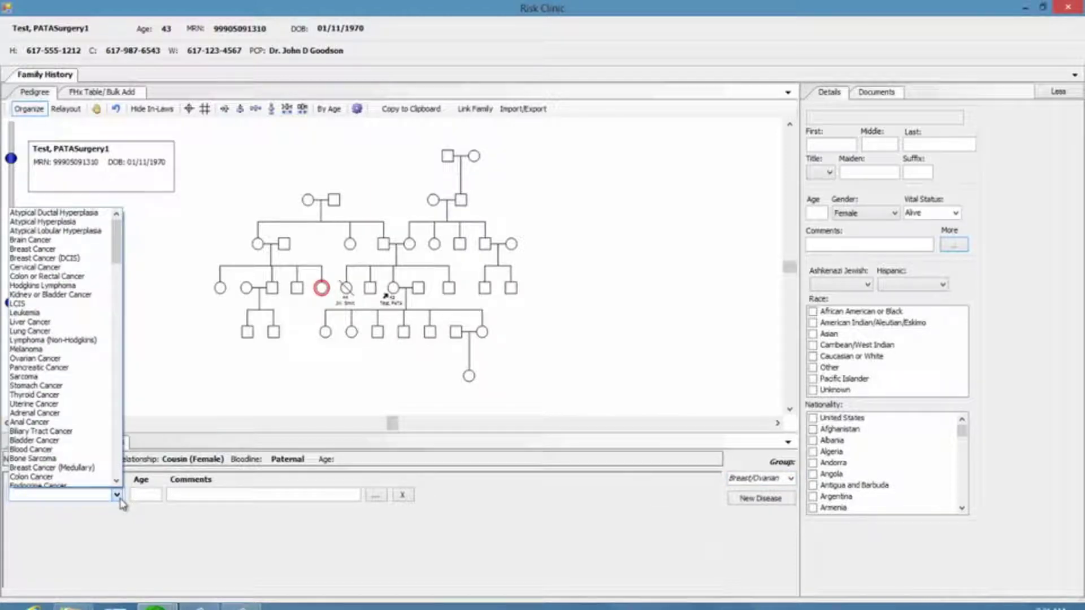
left_click(794, 481)
left_click(794, 479)
left_click(779, 503)
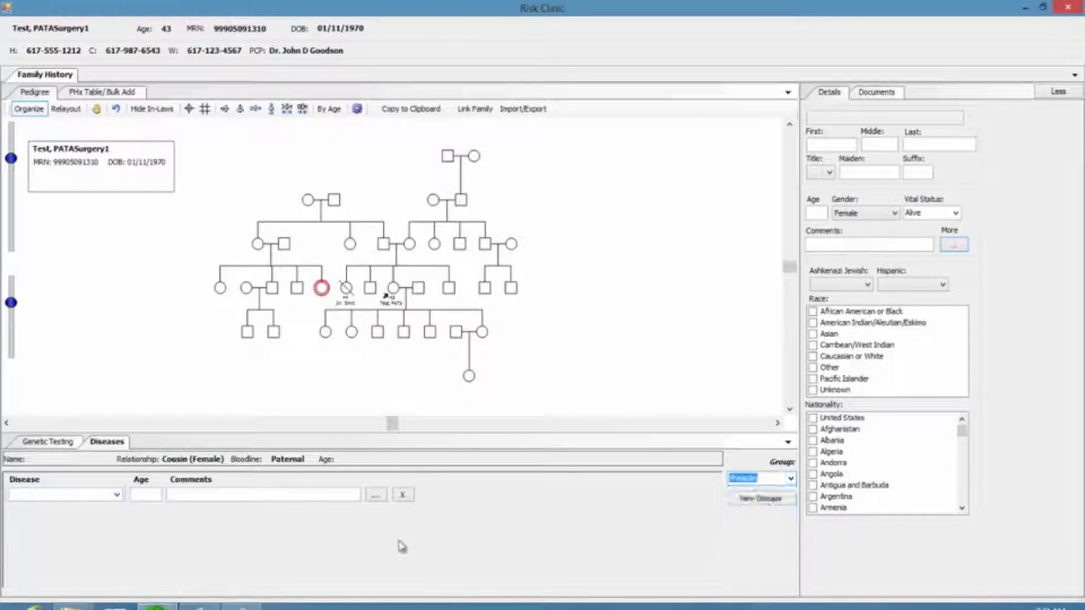
left_click(116, 495)
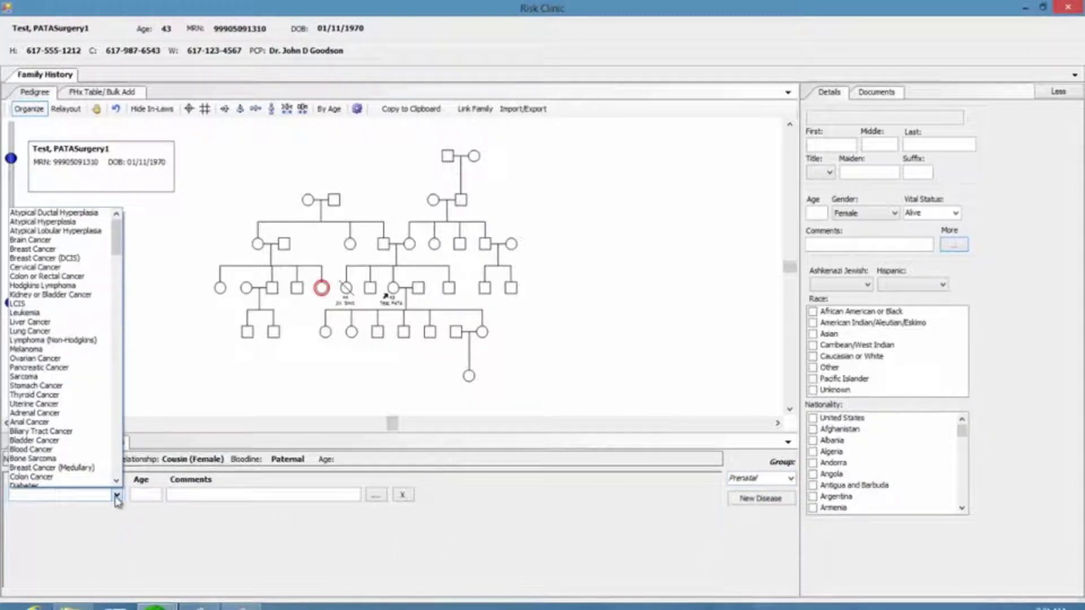
left_click(213, 413)
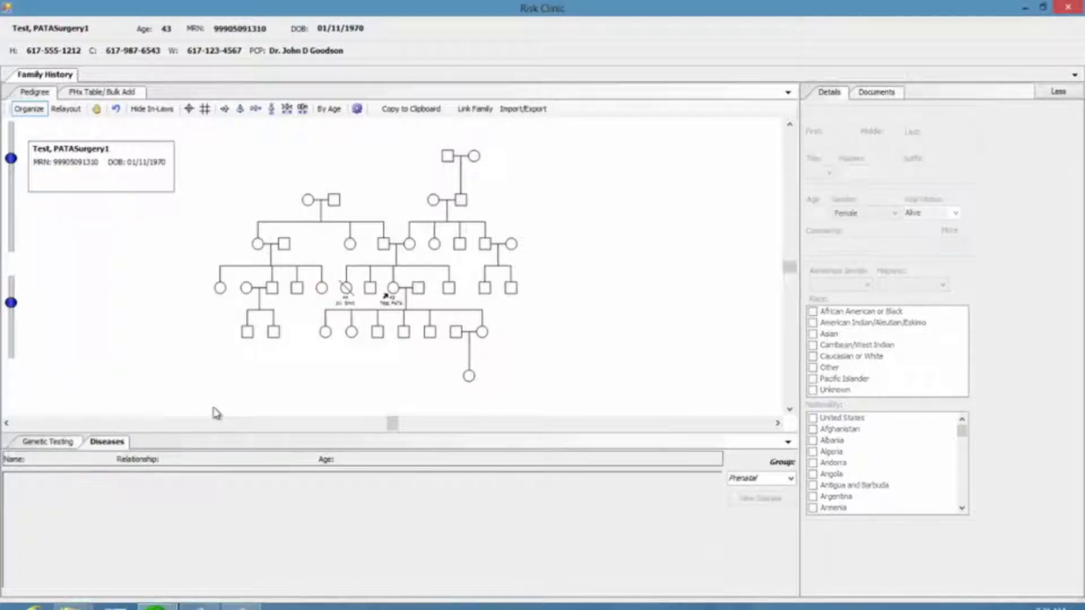
left_click(322, 291)
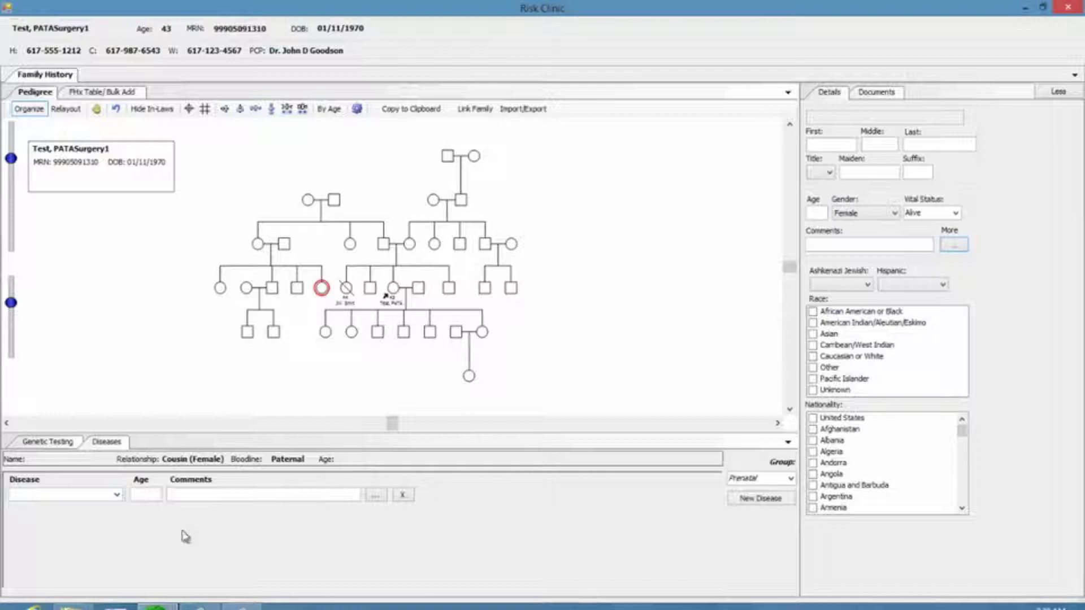
Step: Set the disease group to Breast/Ovarian and record Breast Cancer at age 33 for the selected cousin
left_click(791, 478)
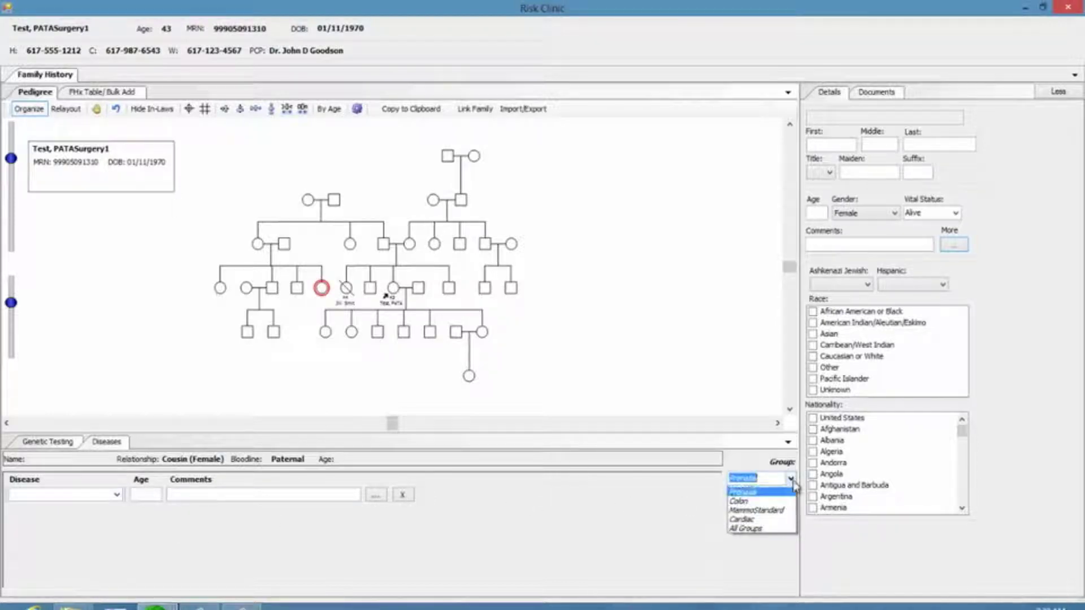
left_click(774, 492)
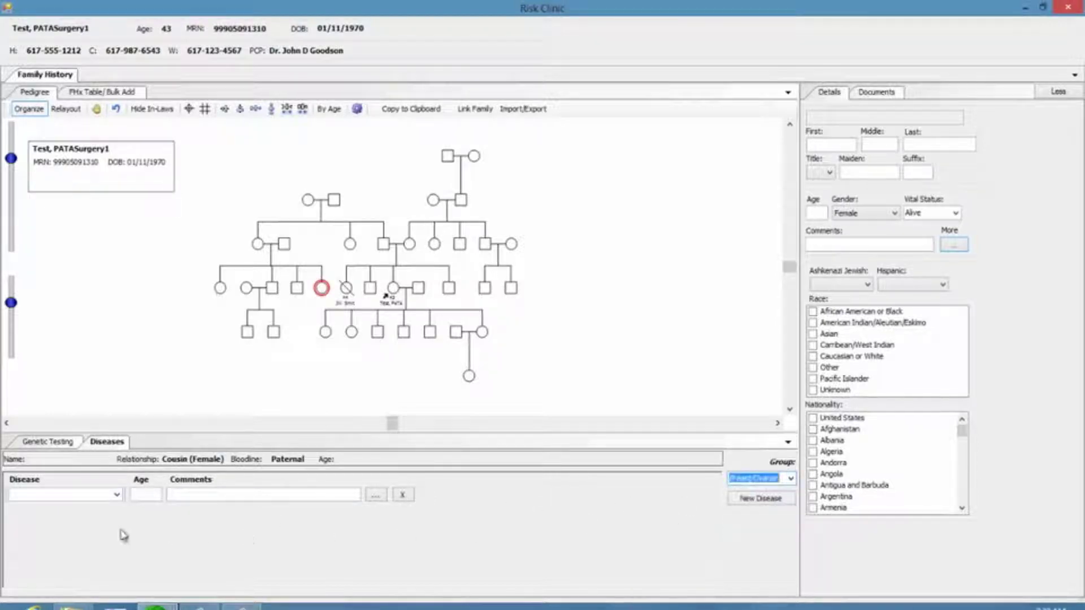
left_click(117, 496)
scroll(61, 359, "down", 1)
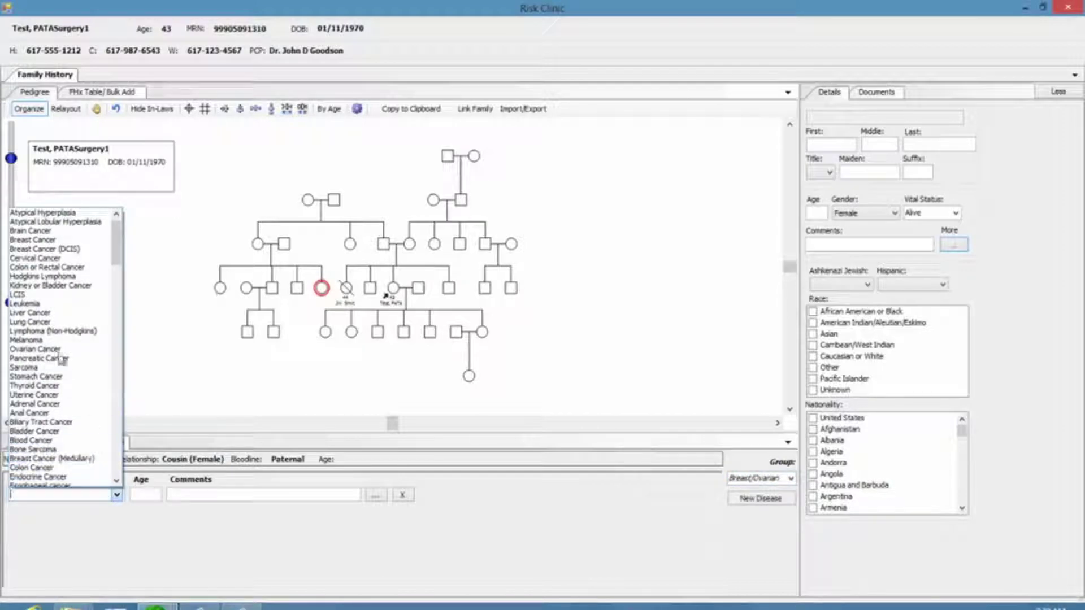
left_click(62, 241)
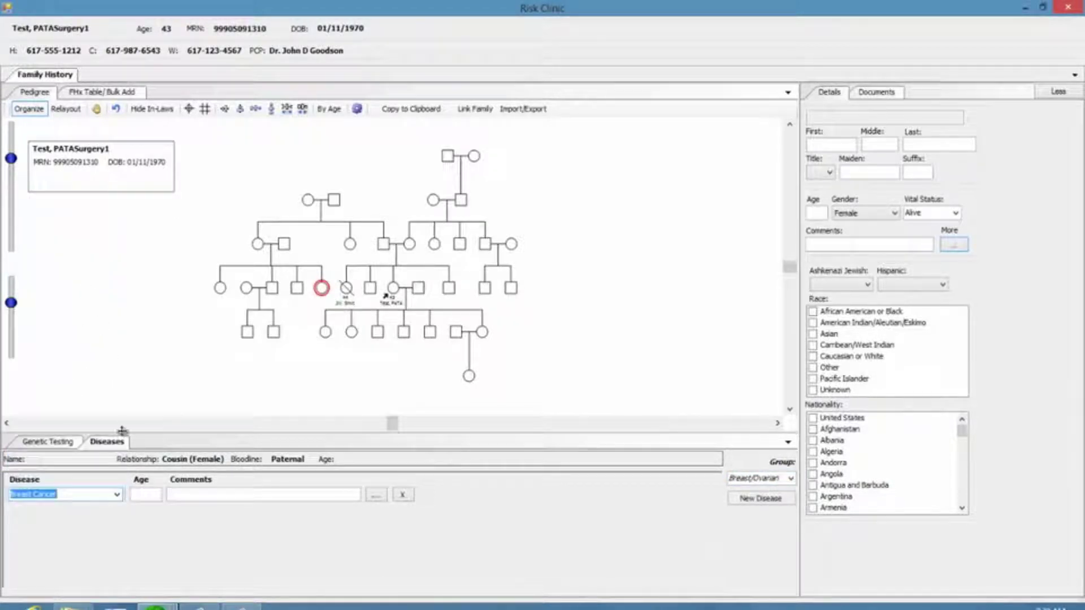
left_click(154, 495)
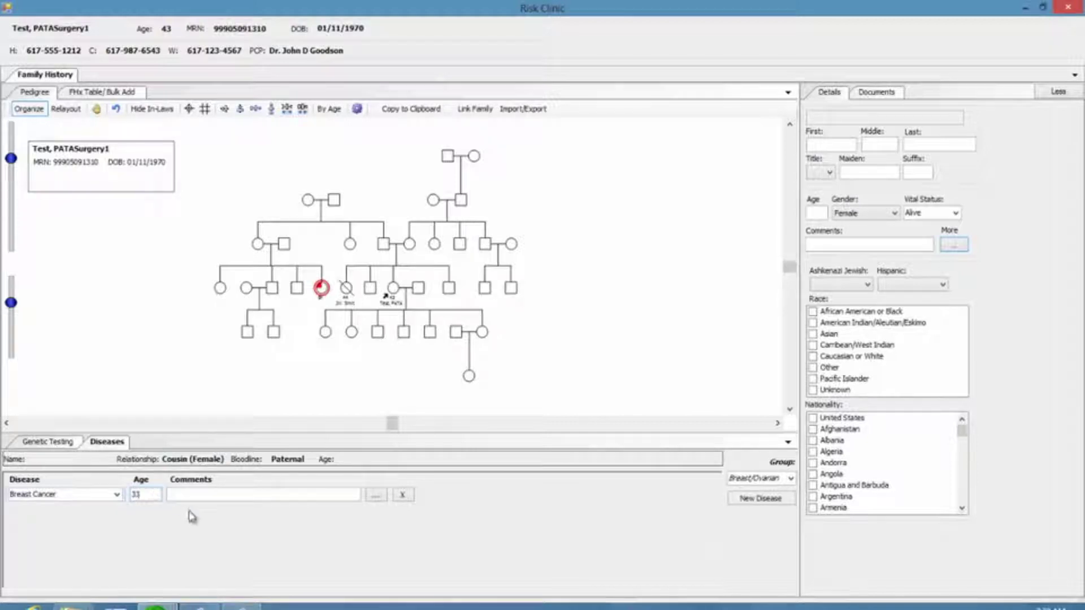
Step: Review the additional breast cancer details, including the invasive type options, and close them without entering anything
left_click(377, 496)
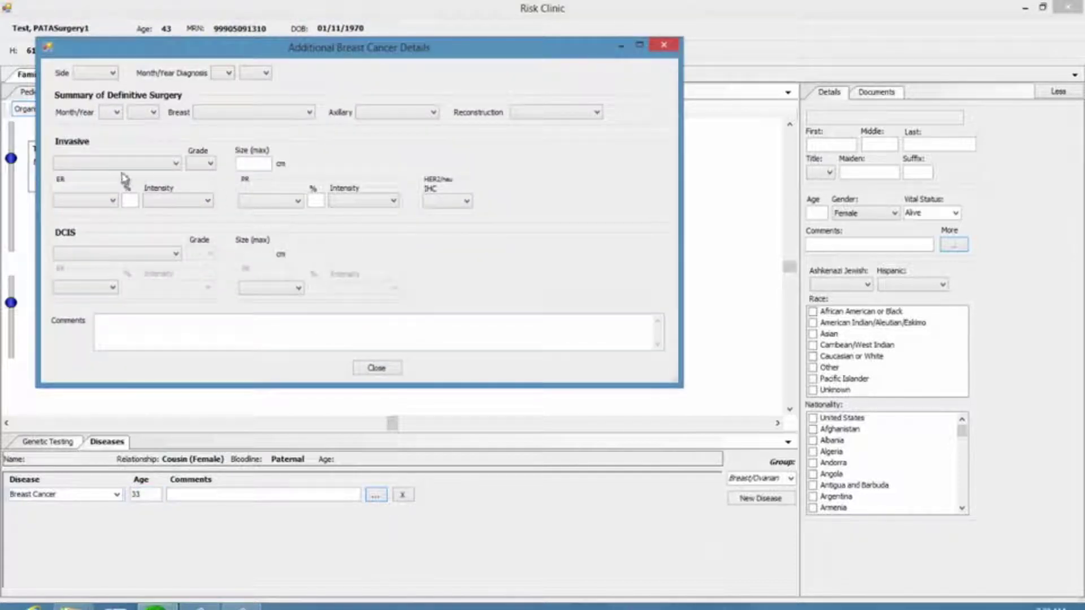
left_click(175, 163)
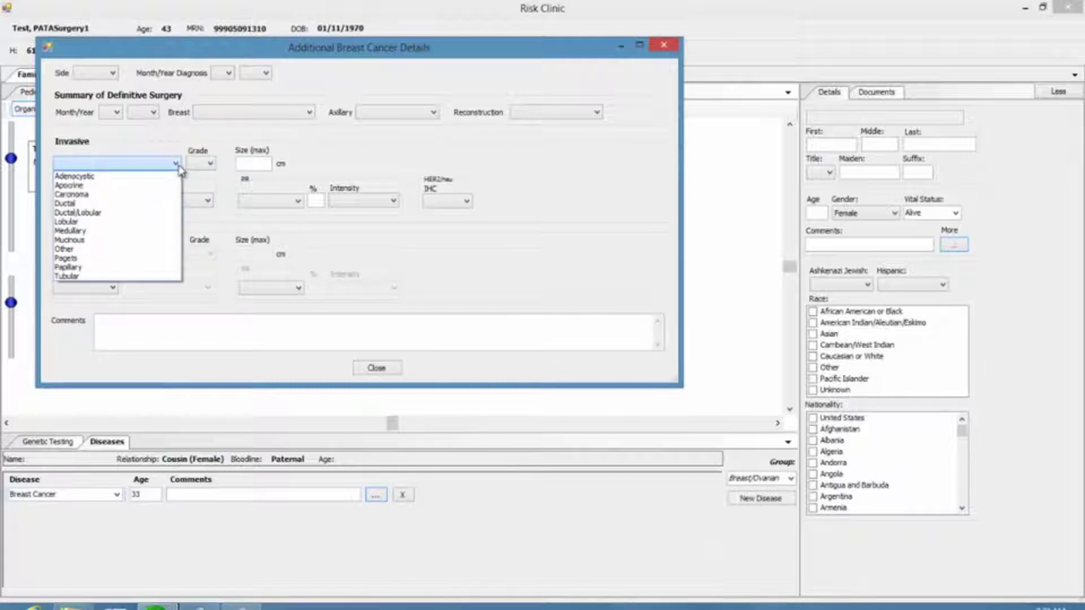
left_click(325, 165)
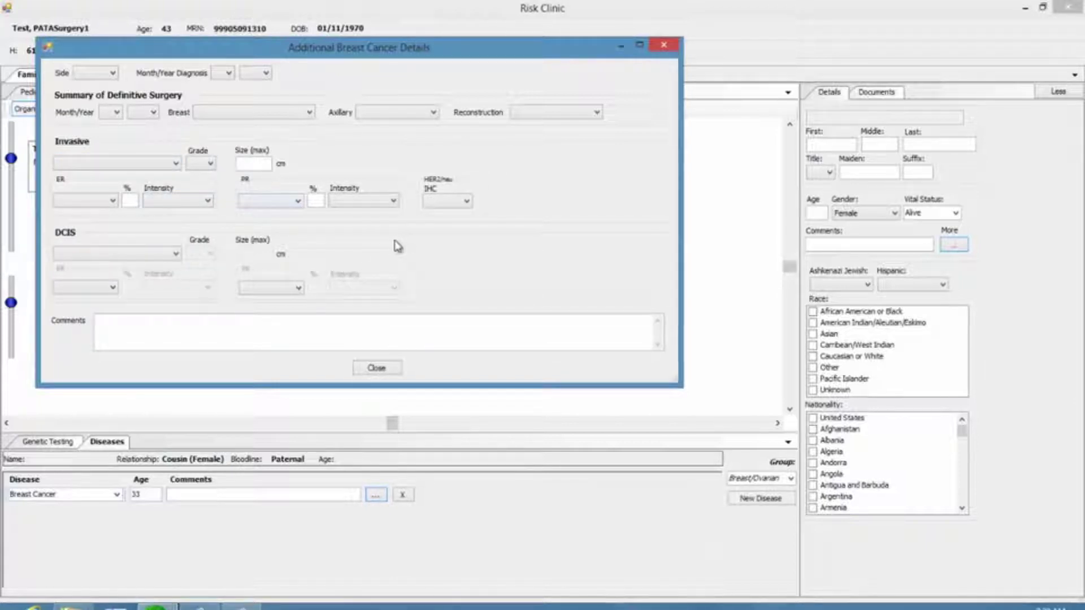
left_click(377, 369)
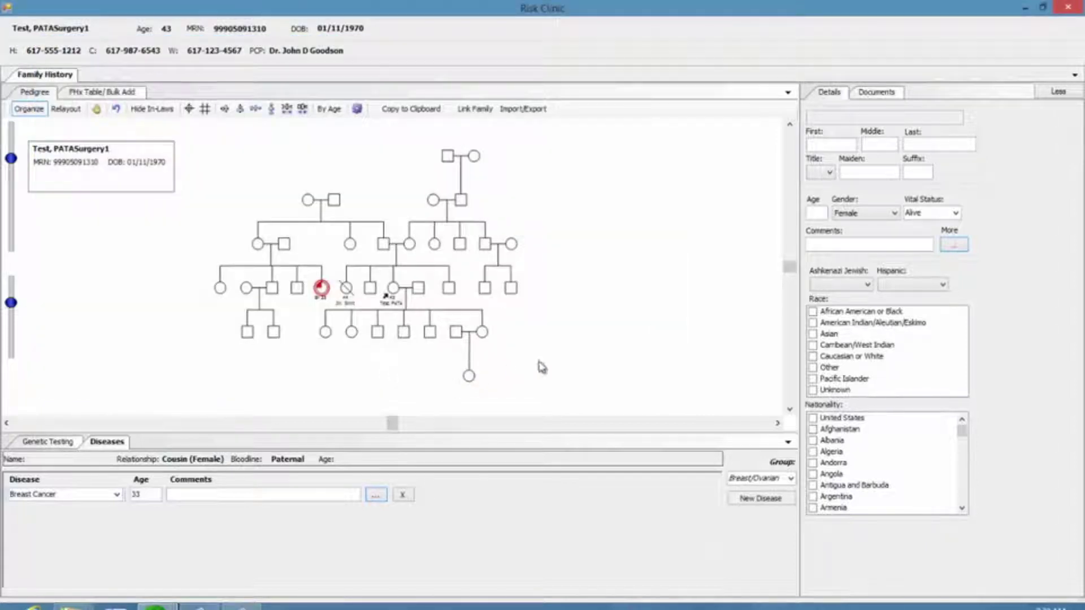
Step: Record Colon or Rectal Cancer at age 32 for the female paternal cousin at the far end of the cousins' row
left_click(221, 289)
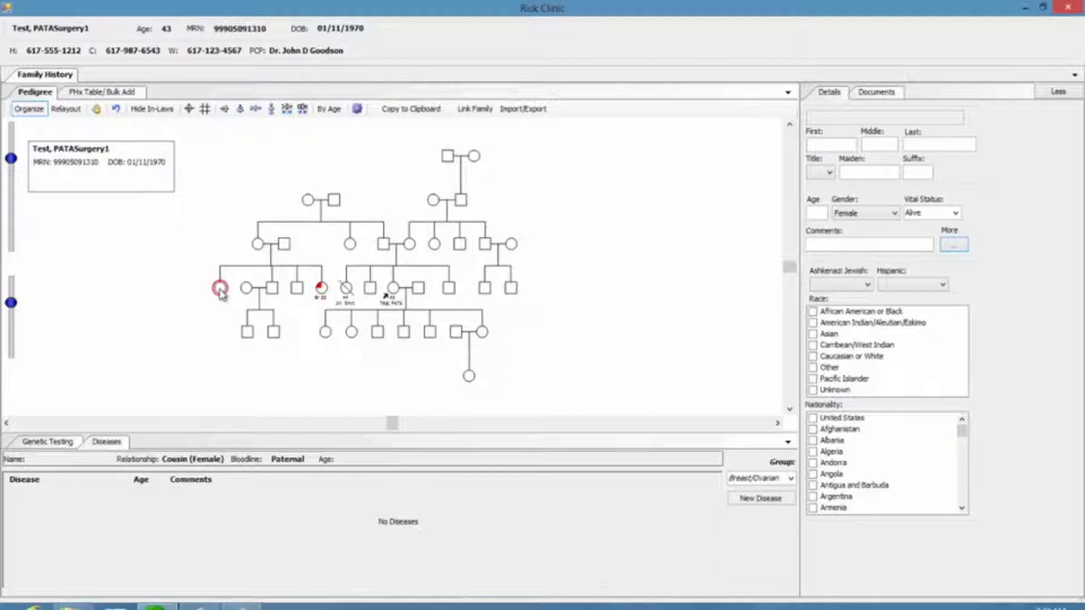
left_click(773, 505)
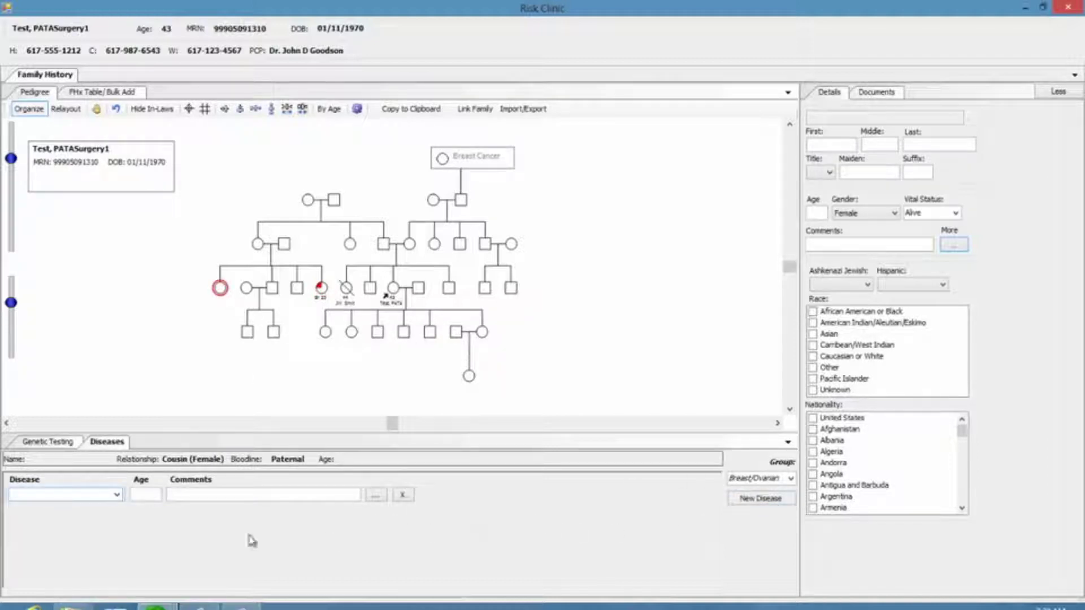
left_click(117, 495)
left_click(66, 506)
type("co")
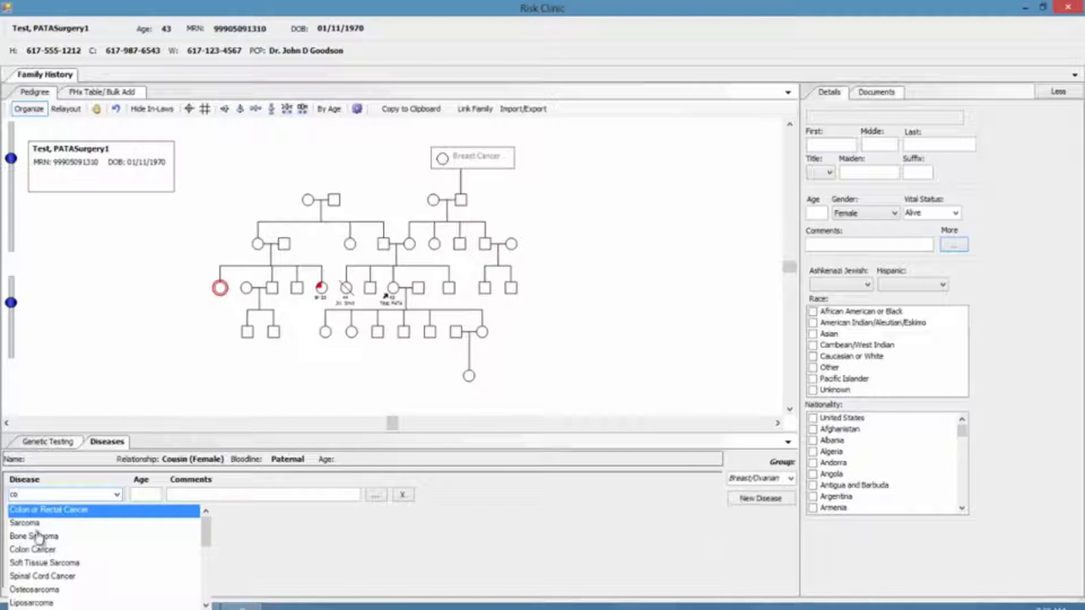
type("l")
type("l")
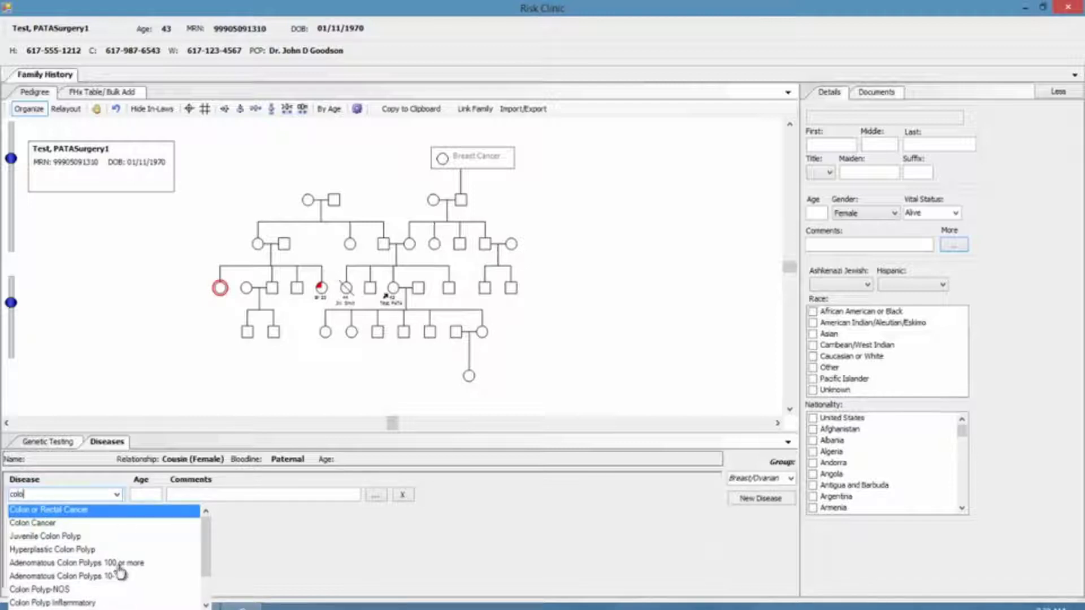
left_click(44, 512)
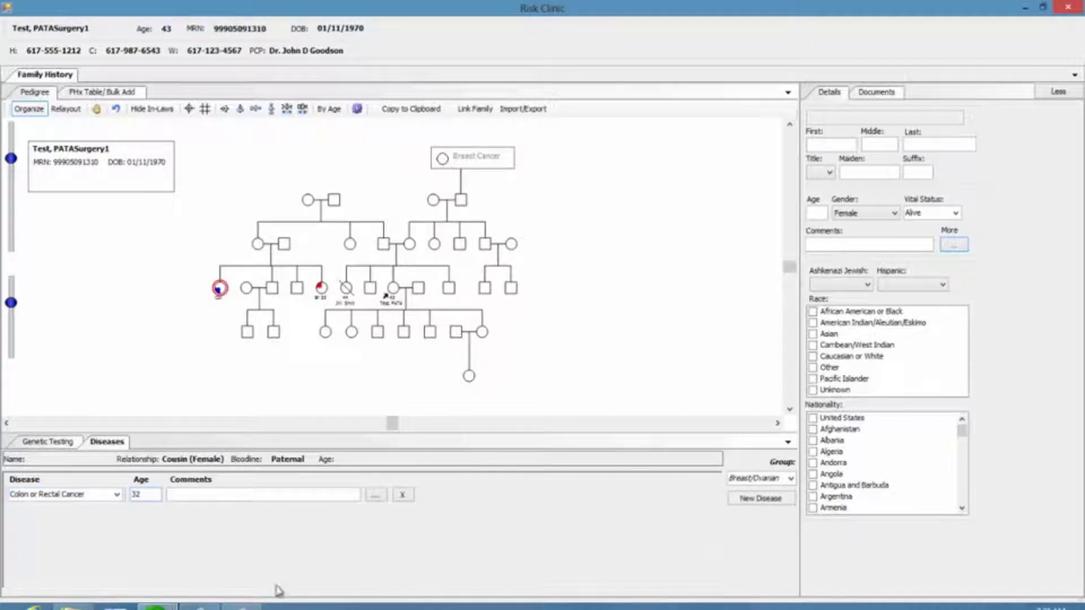
left_click(485, 410)
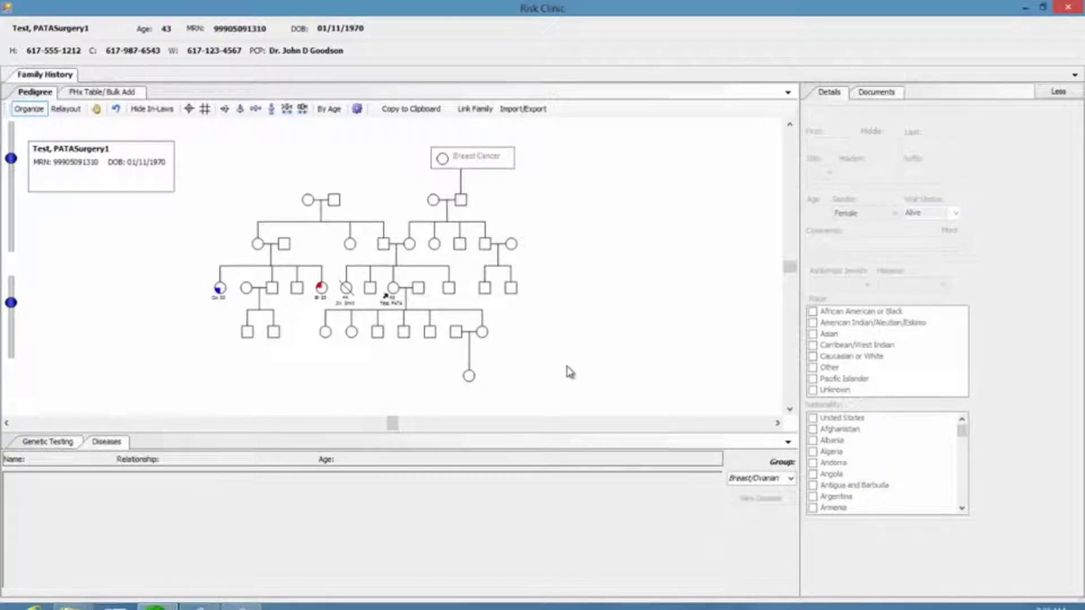
Step: Add a new genetic test for the paternal cousin with breast cancer and look through the Cardiac panel choices
left_click(323, 290)
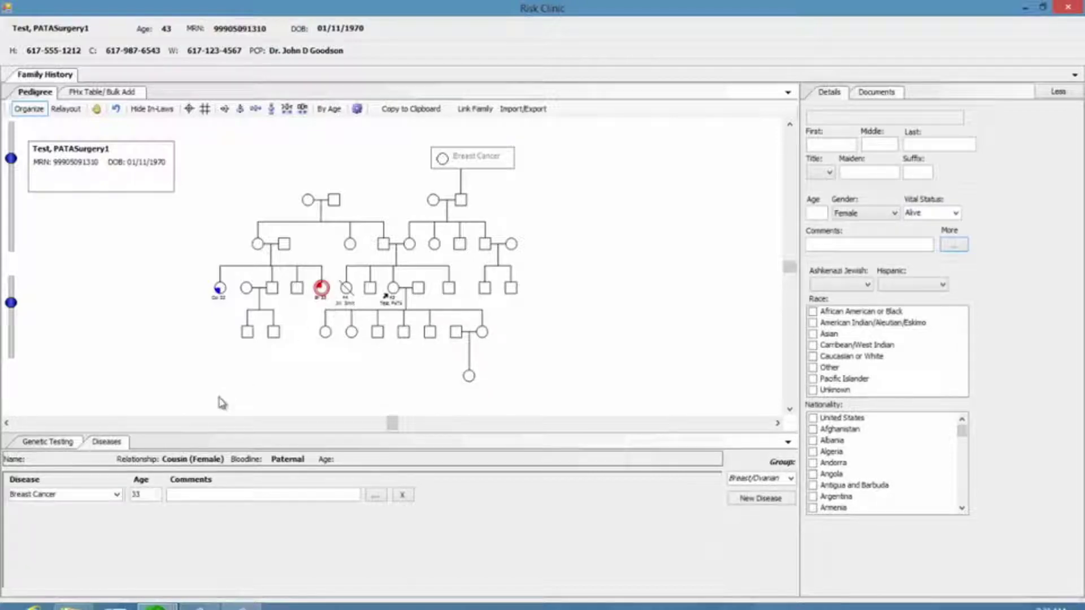
left_click(61, 446)
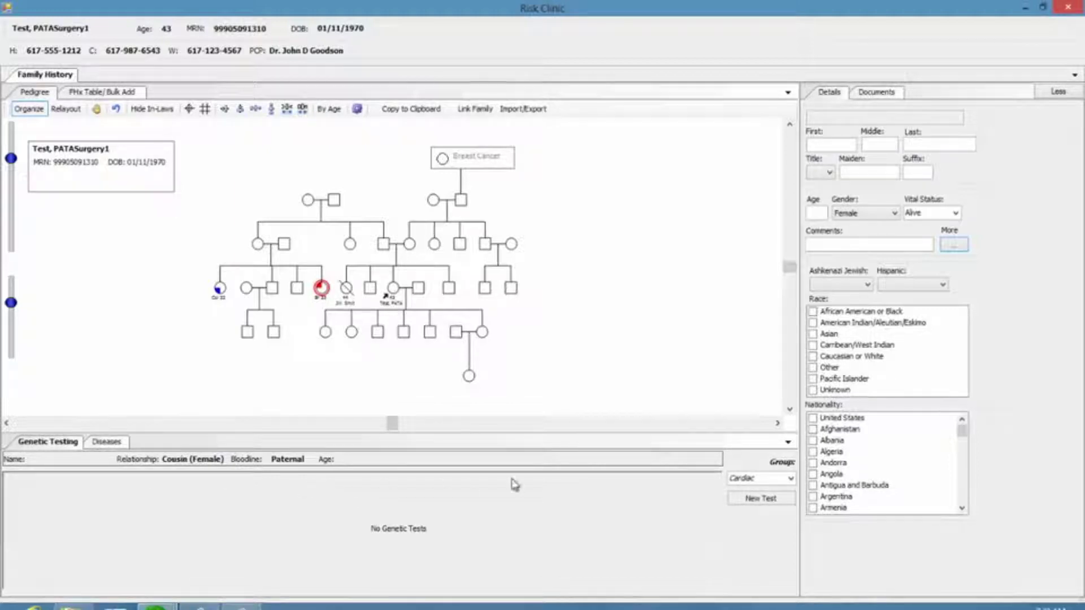
left_click(767, 502)
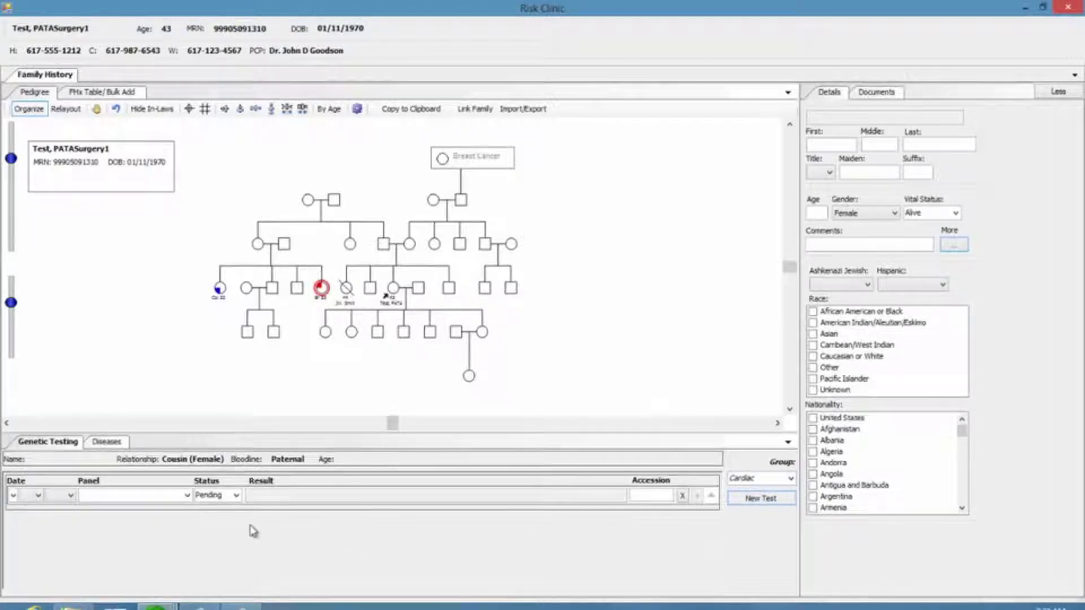
left_click(187, 496)
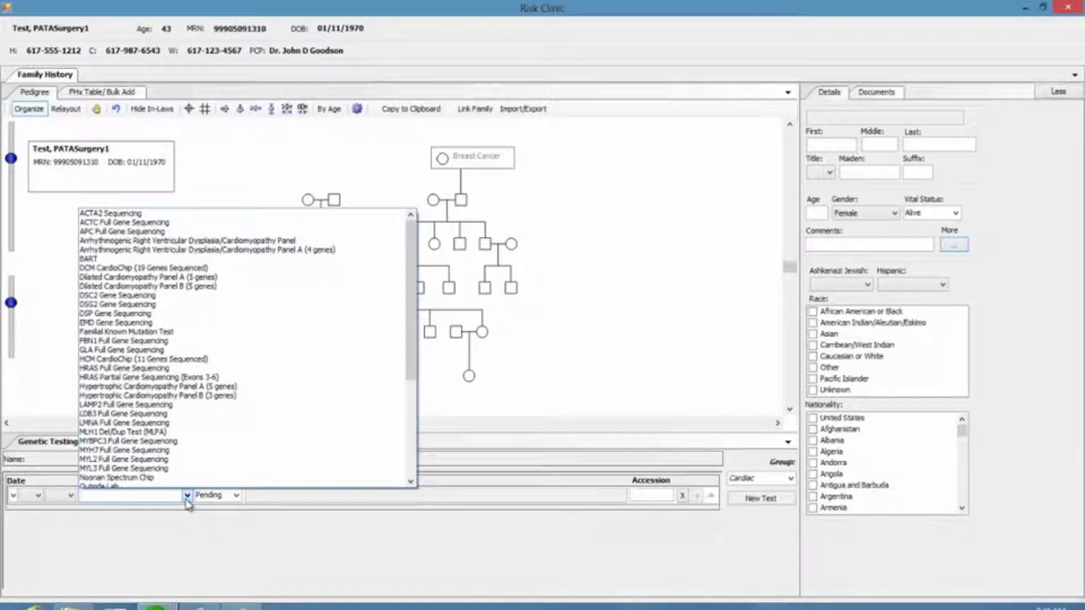
scroll(189, 505, "down", 2)
Step: Set the cousin's test to the Breast/Ovarian group's BRCA1 and BRCA2 full sequencing panel and mark both genes' significance as negative
left_click(792, 479)
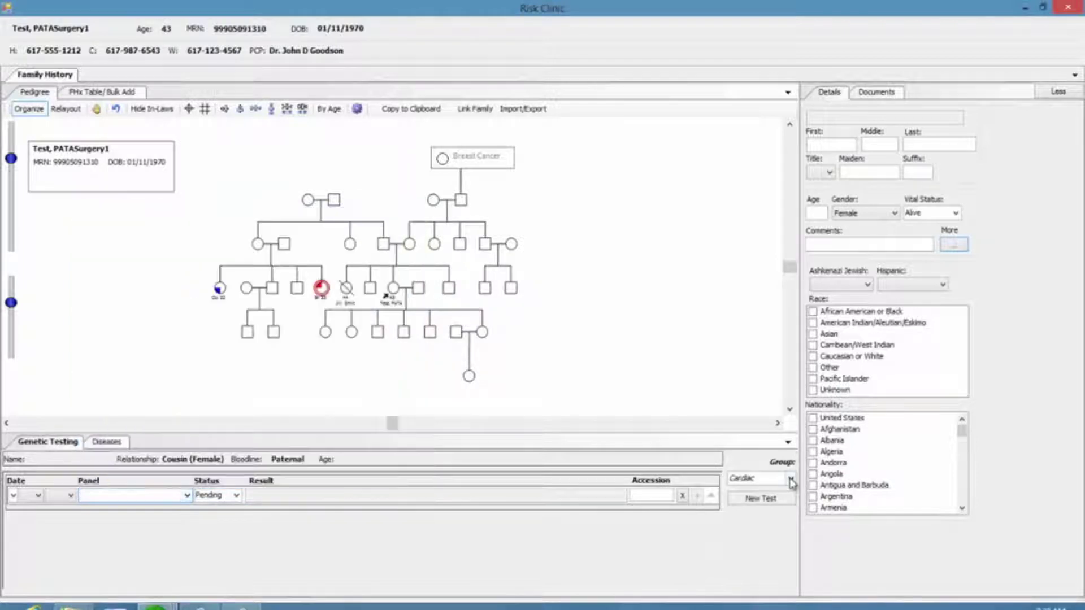
left_click(791, 480)
left_click(774, 496)
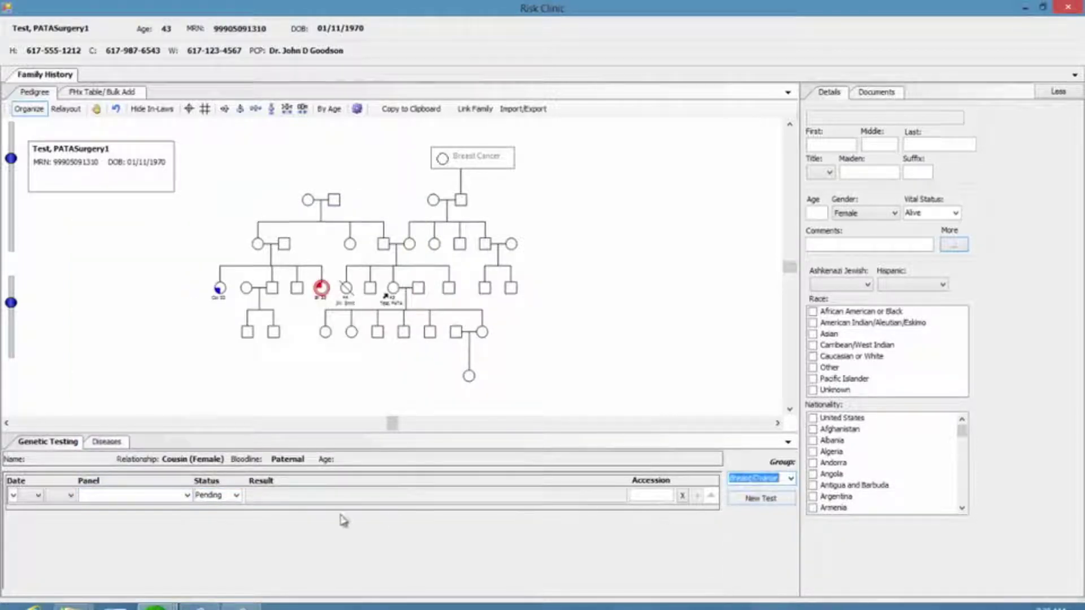
left_click(187, 495)
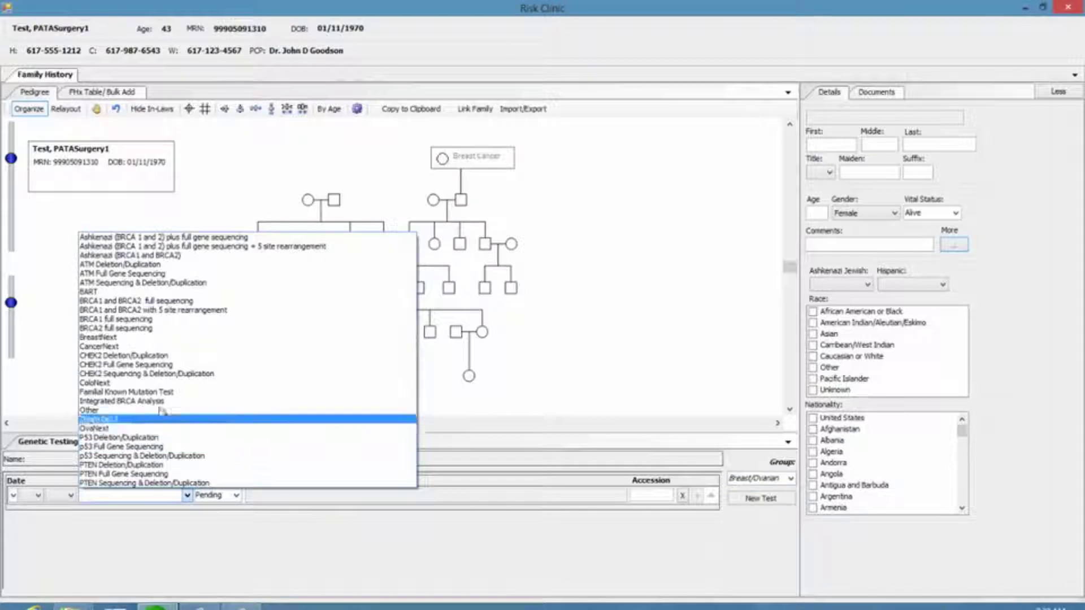
left_click(168, 306)
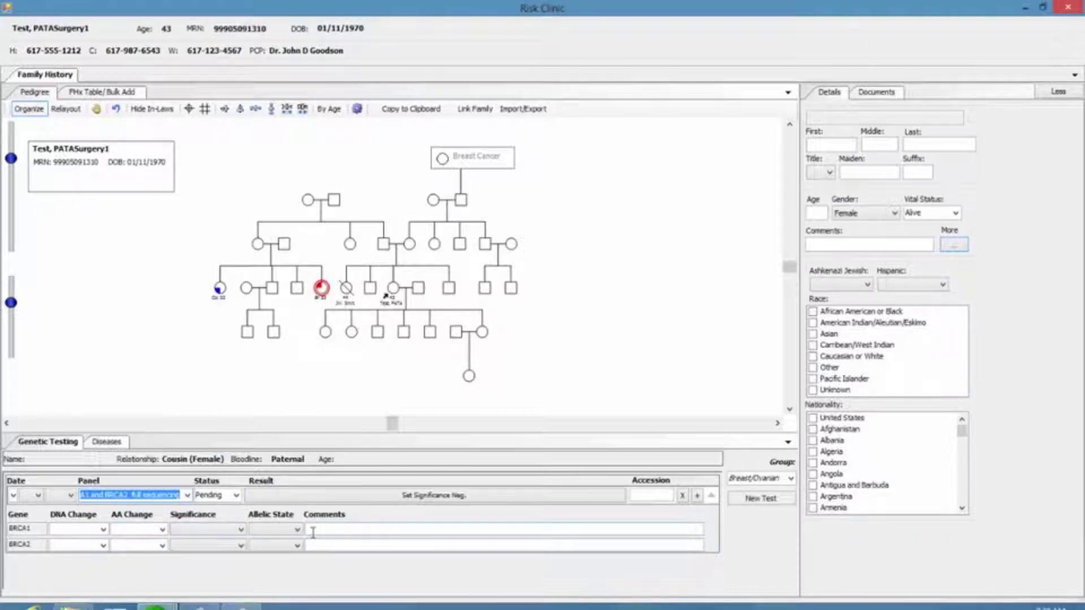
left_click(429, 495)
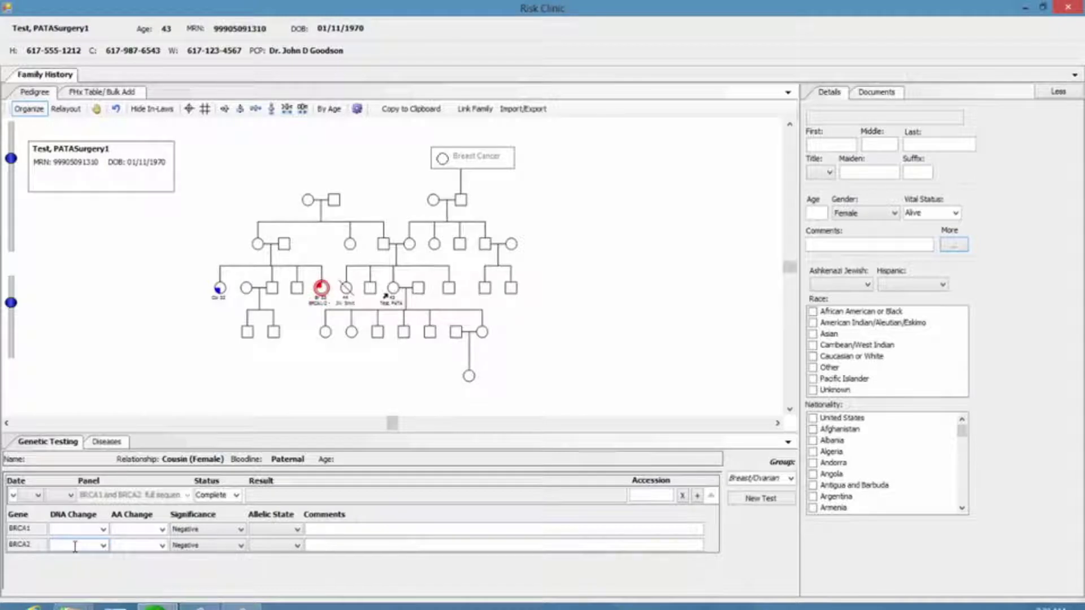
Step: Enter 1006delGA as the BRCA2 DNA change in the cousin's sequencing results
type("12")
type("1006delGA")
key("Return")
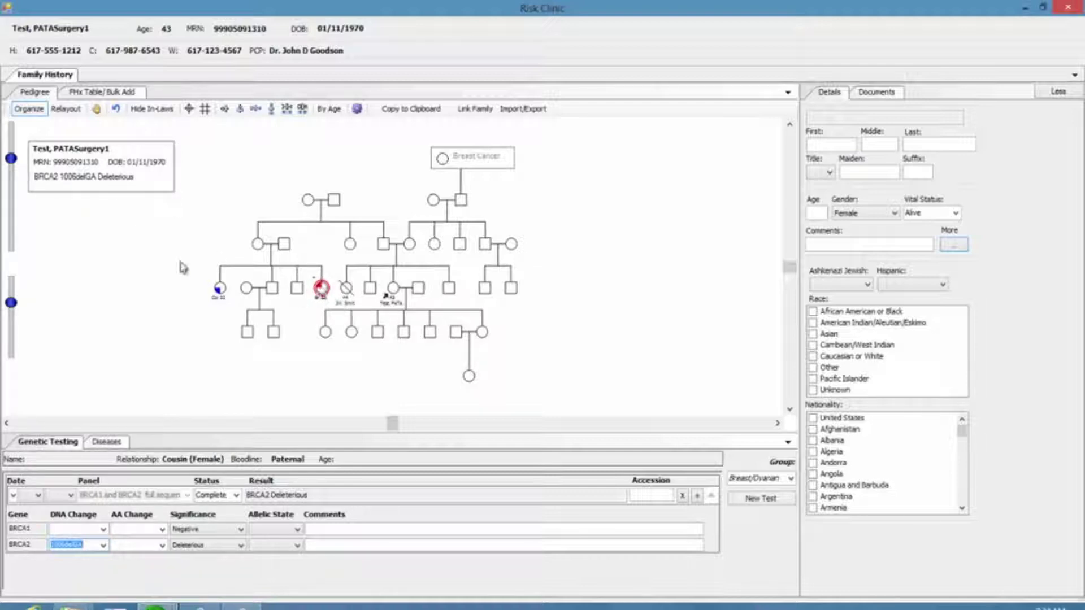
Step: Add a Familial Known Mutation Test for the patient herself and mark the BRCA2 1006delGA mutation as Not Found
mouse_move(15, 162)
left_mouse_down()
mouse_move(15, 186)
mouse_move(15, 169)
left_mouse_up()
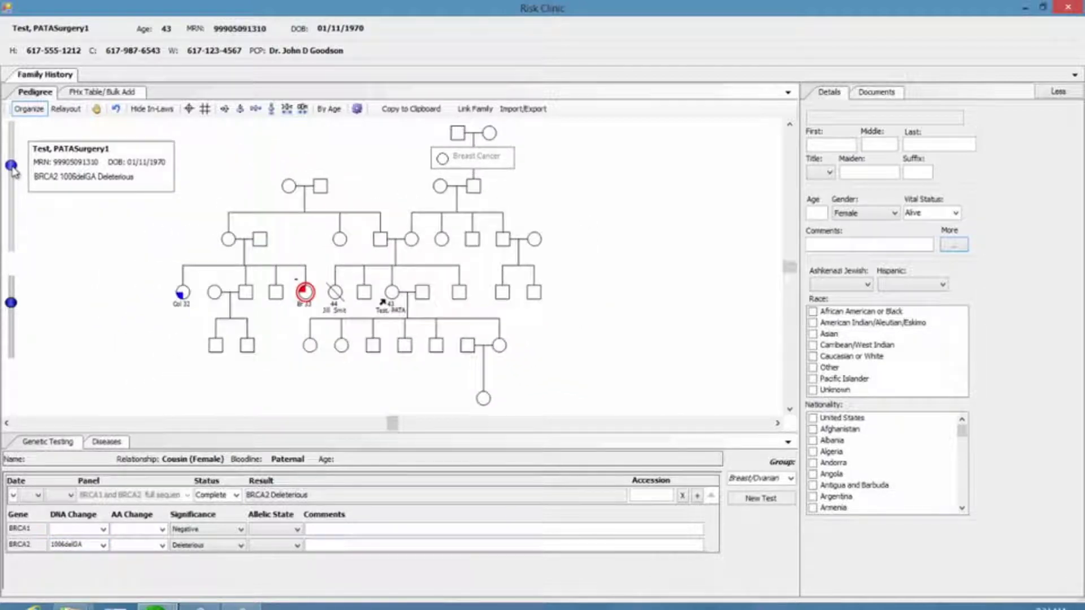
left_click(393, 294)
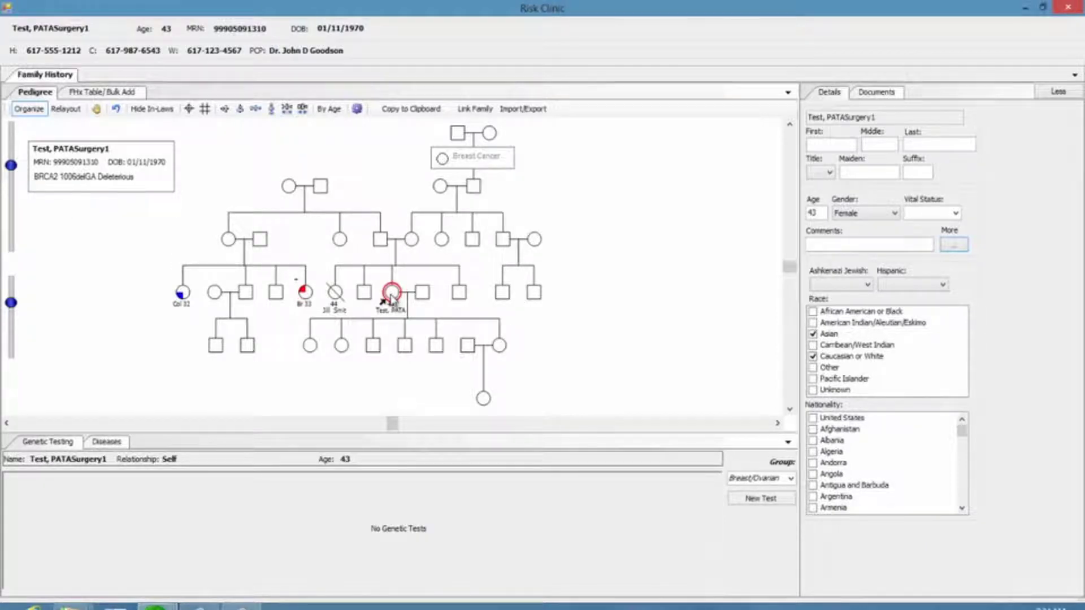
left_click(774, 501)
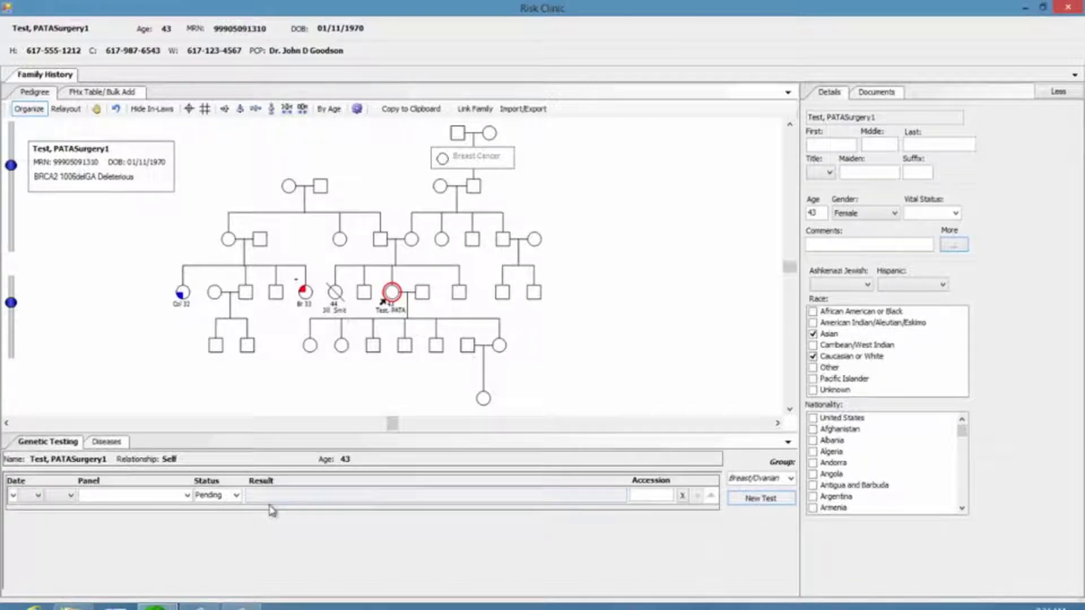
left_click(187, 496)
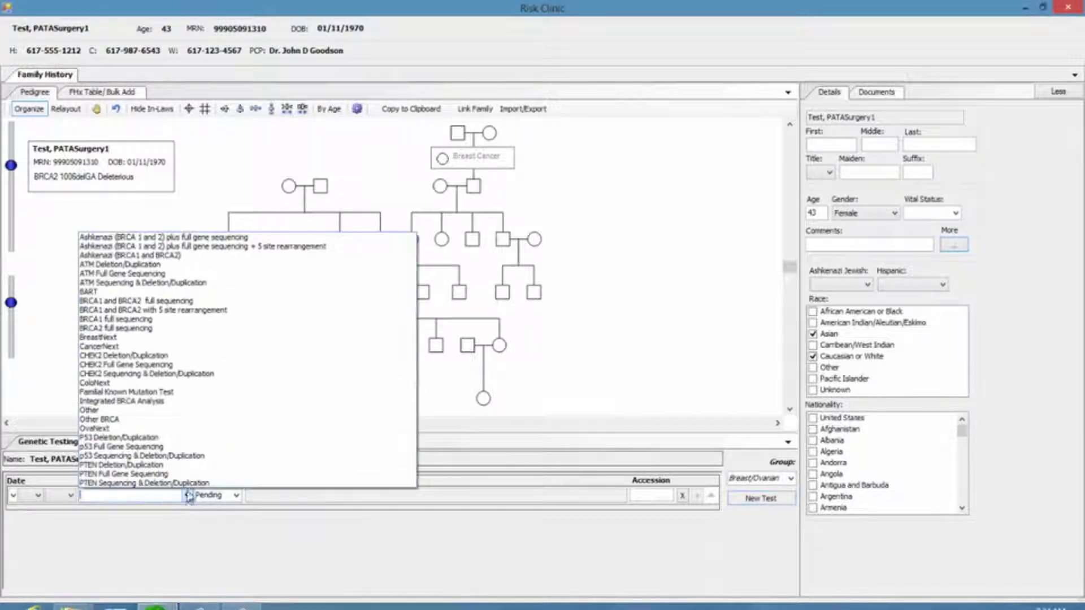
left_click(168, 392)
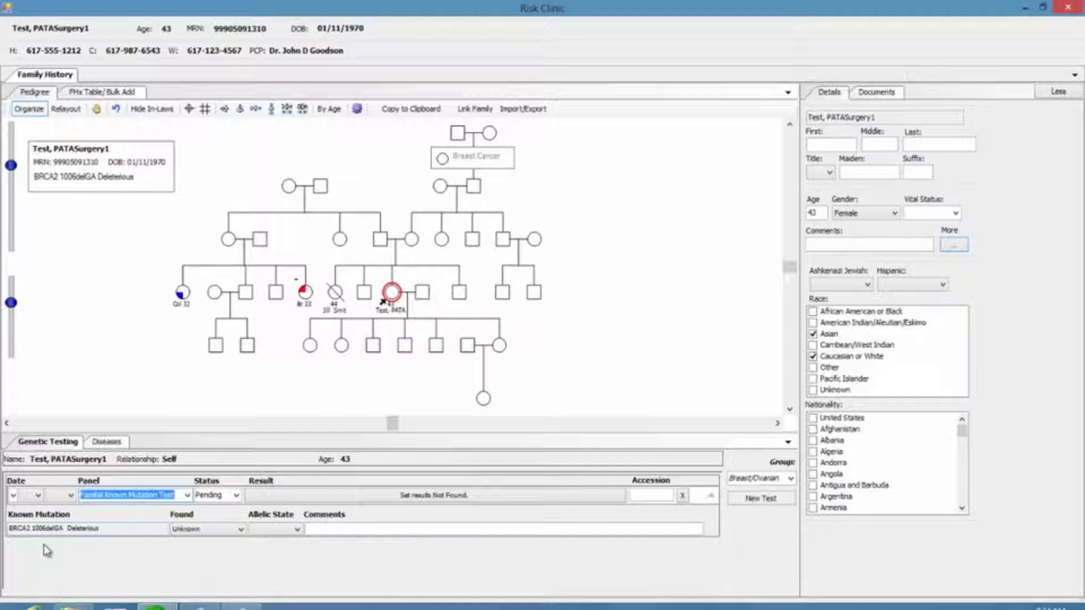
left_click(241, 529)
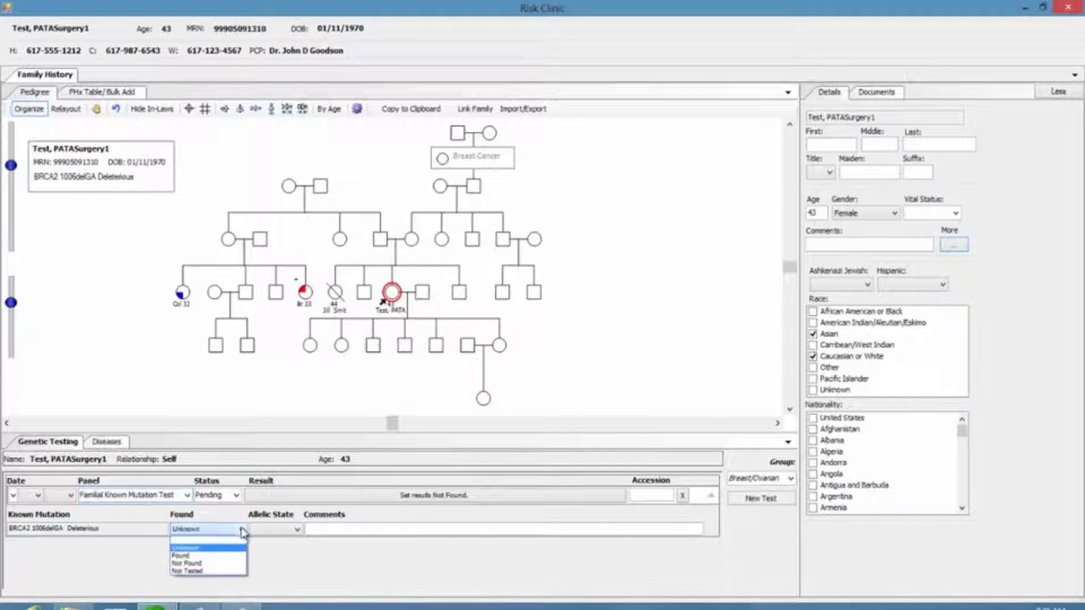
left_click(234, 565)
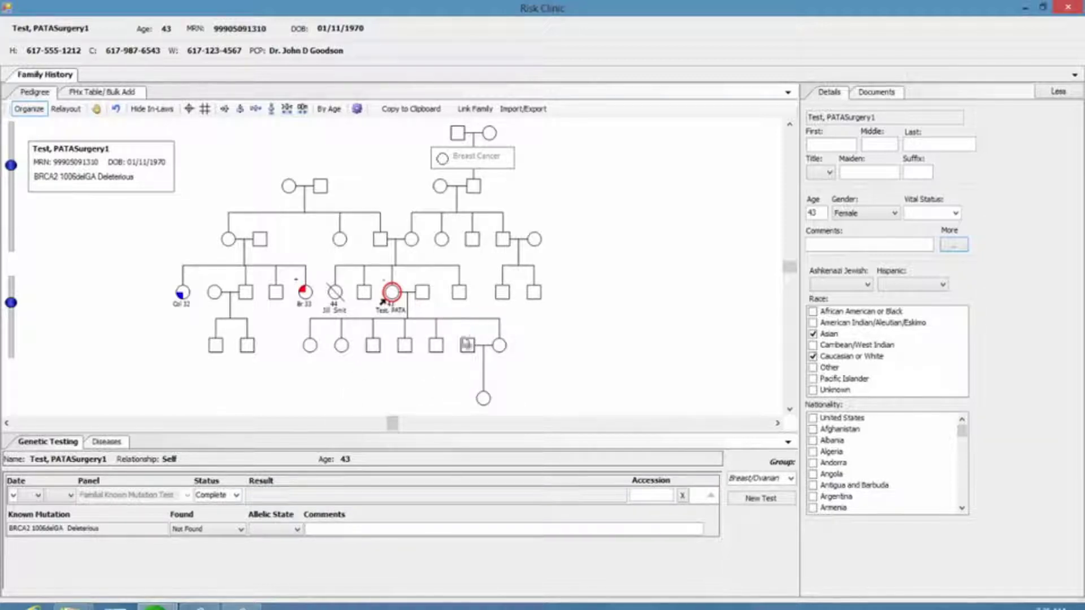
Step: Move the Breast Cancer legend clear of the family tree and copy the pedigree to the clipboard
left_click(308, 295)
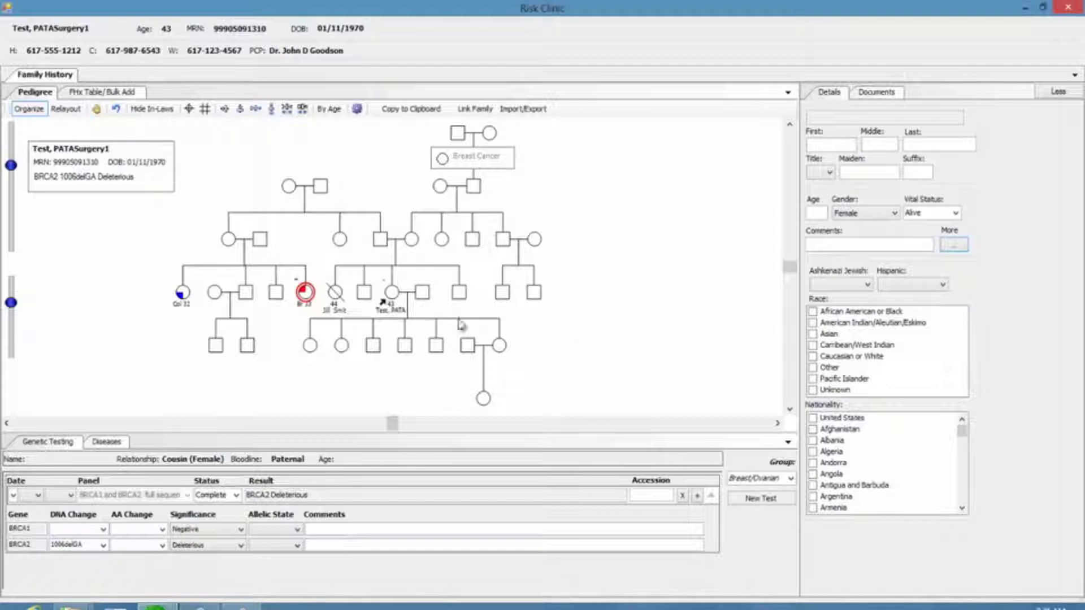
left_click_drag(466, 165, 634, 142)
left_click(650, 176)
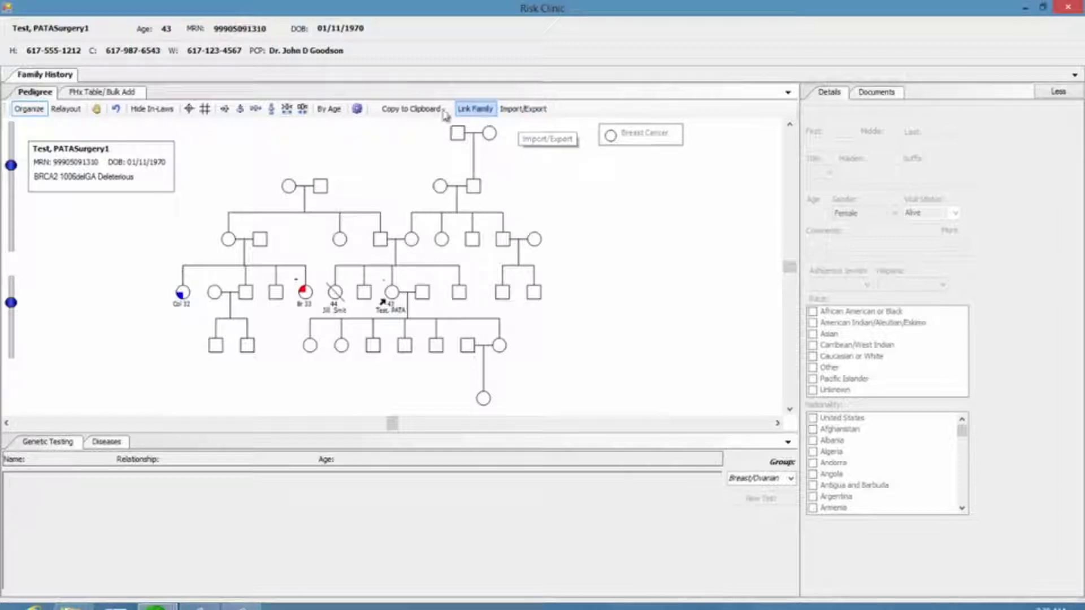
left_click(416, 110)
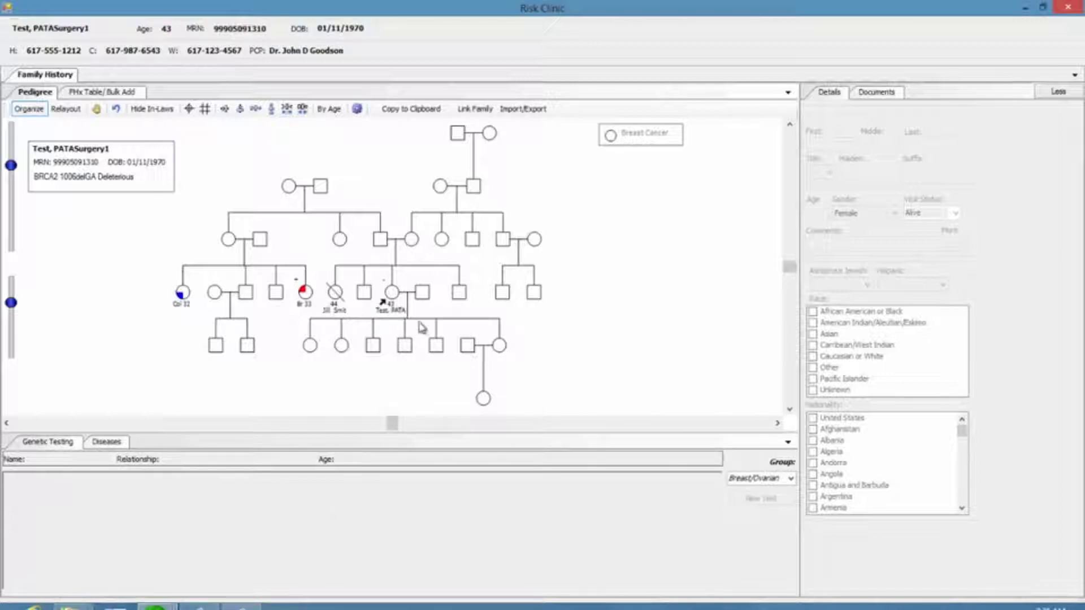
Step: Remove the Name annotation from the pedigree symbols in the pedigree settings
left_click(358, 109)
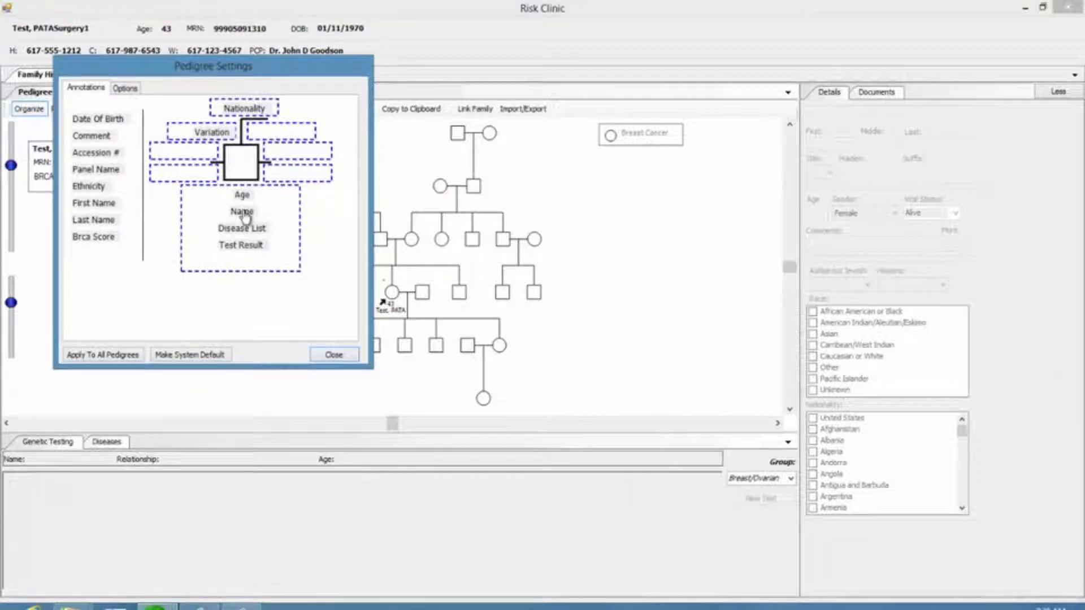
mouse_move(245, 217)
left_mouse_down()
mouse_move(234, 244)
mouse_move(288, 182)
mouse_move(305, 180)
left_mouse_up()
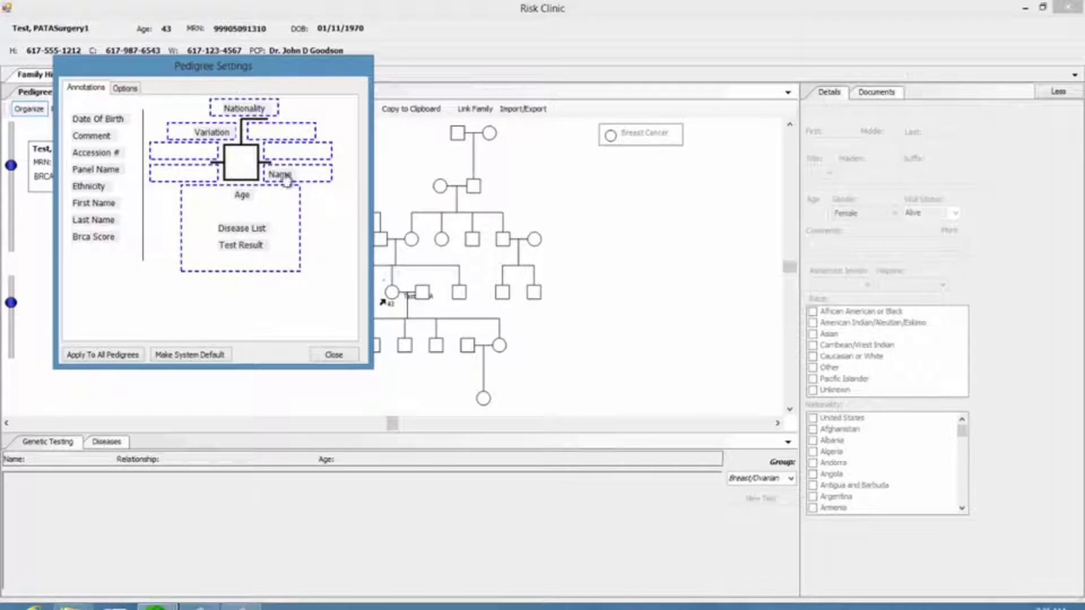
mouse_move(285, 180)
left_mouse_down()
mouse_move(279, 139)
mouse_move(266, 135)
mouse_move(218, 237)
mouse_move(104, 264)
left_mouse_up()
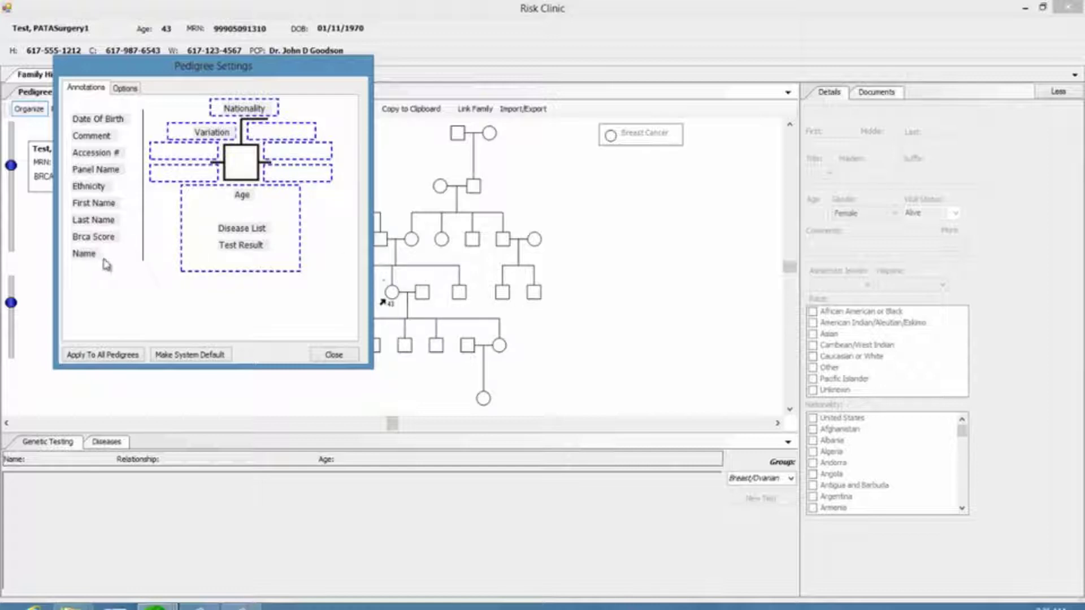
left_click(334, 354)
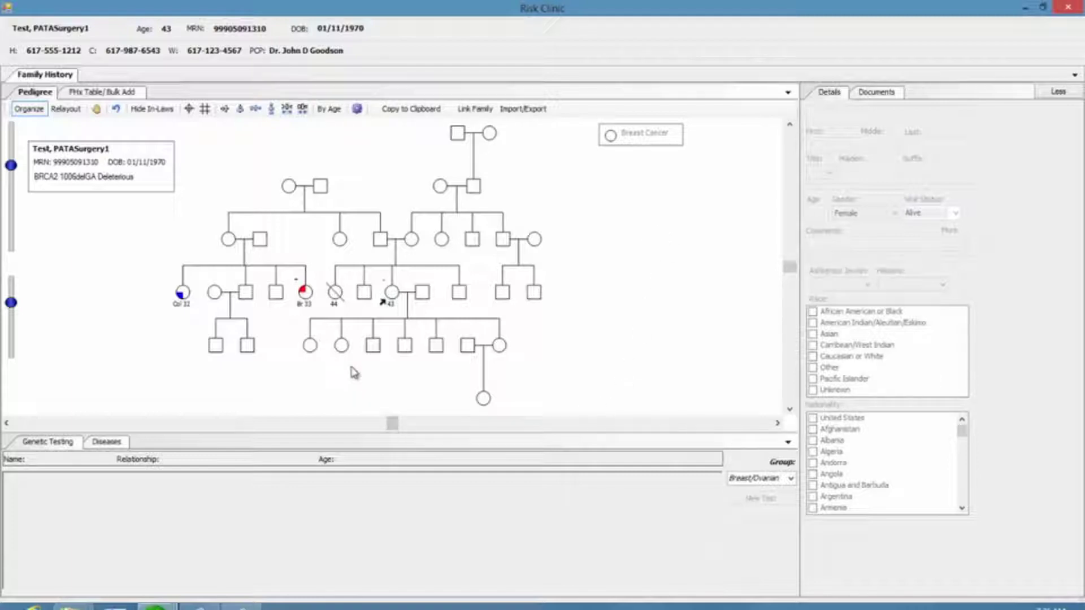
Step: Group the patient's three sons into a single pedigree symbol
mouse_move(355, 366)
left_mouse_down()
mouse_move(390, 328)
mouse_move(466, 330)
mouse_move(436, 377)
left_mouse_up()
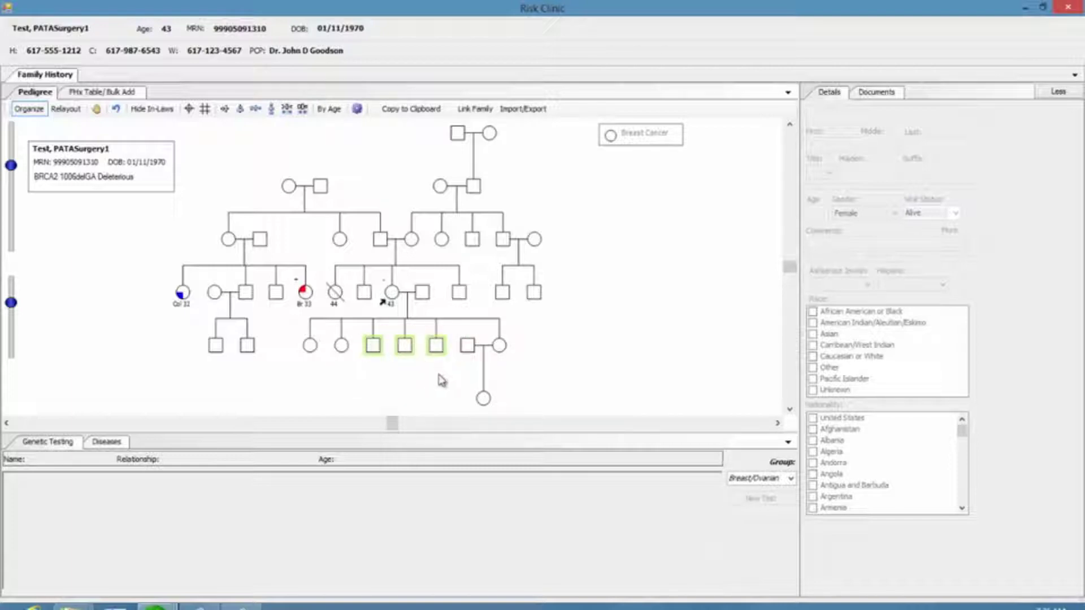
right_click(437, 352)
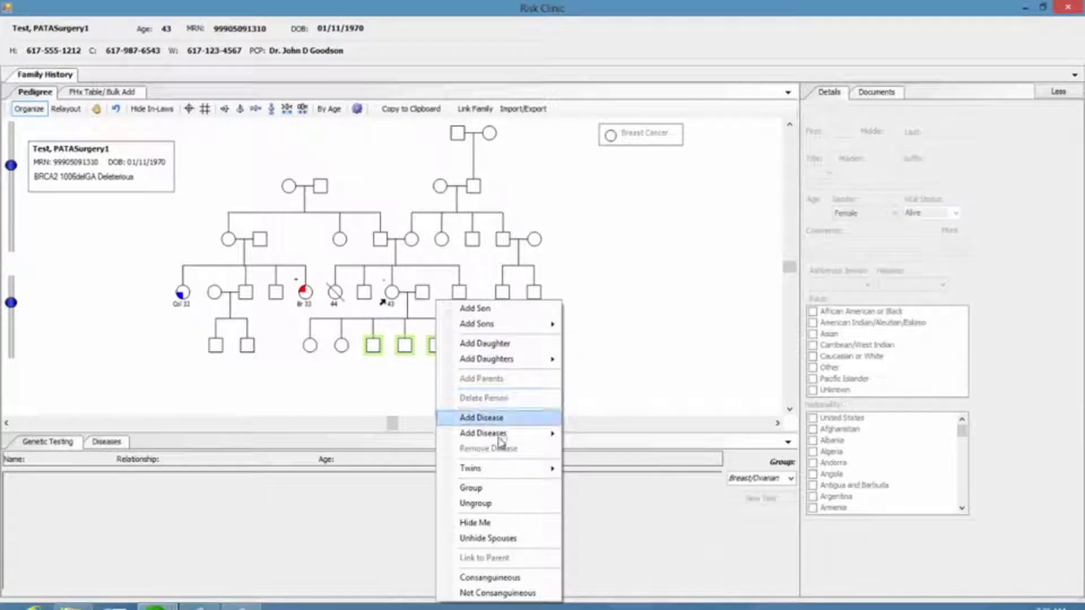
left_click(516, 491)
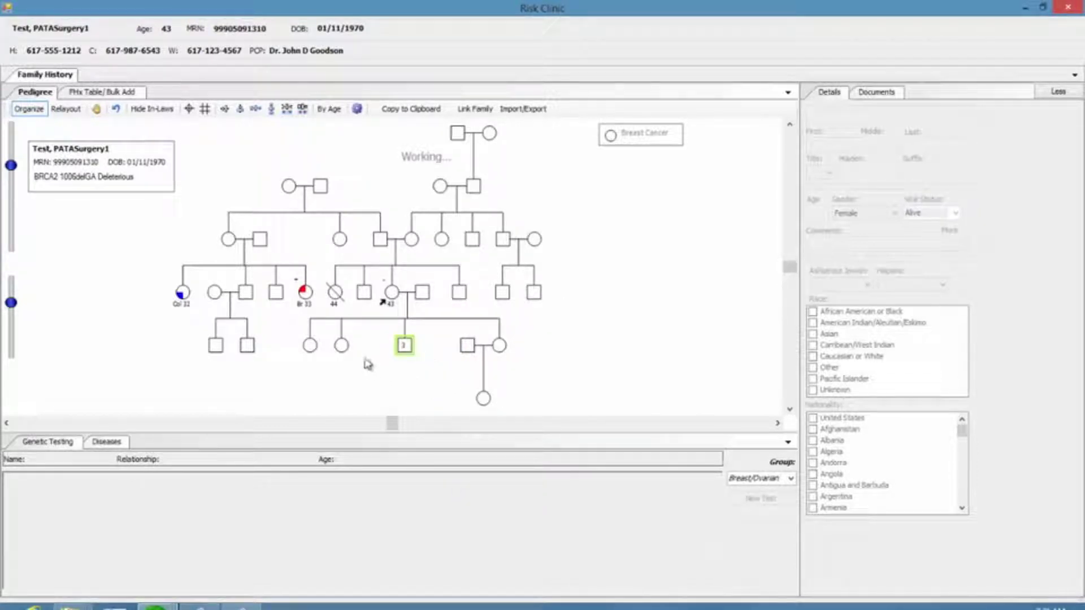
Step: Mark the patient's two childless daughters as monozygotic twins
mouse_move(360, 338)
left_mouse_down()
mouse_move(340, 336)
mouse_move(281, 367)
mouse_move(355, 364)
mouse_move(344, 360)
left_mouse_up()
right_click(342, 352)
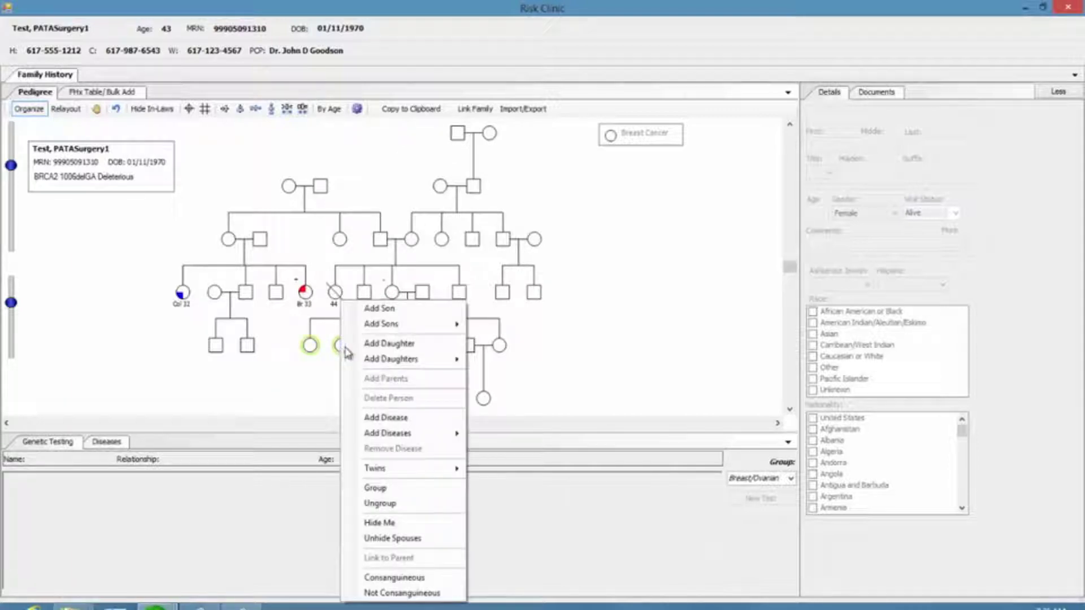
mouse_move(441, 471)
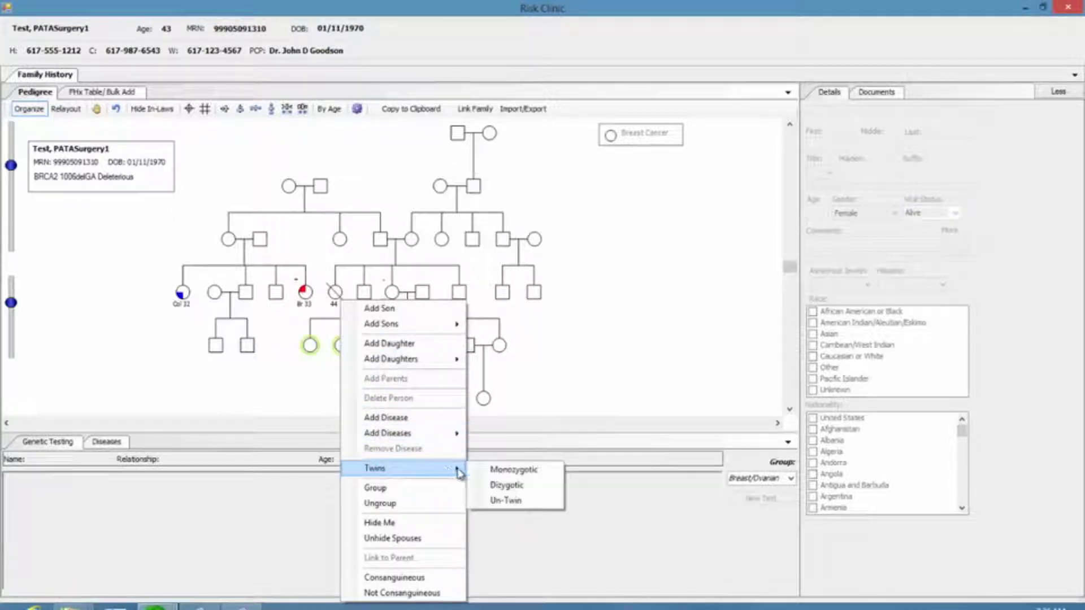
left_click(491, 470)
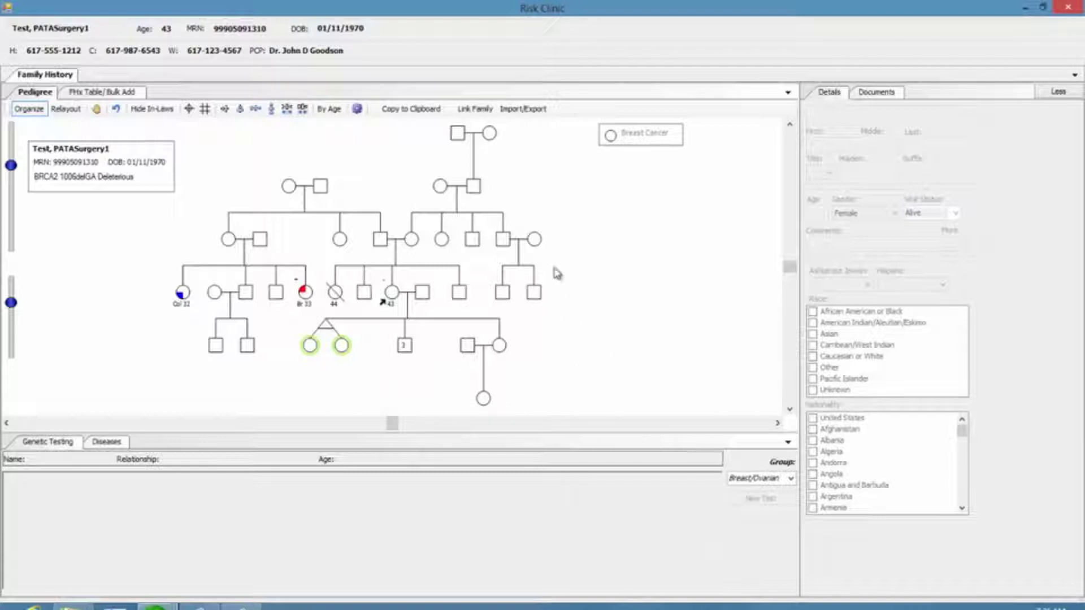
Step: Add one half-sibling daughter to the maternal uncle's wife and two sons to her new partner
right_click(537, 242)
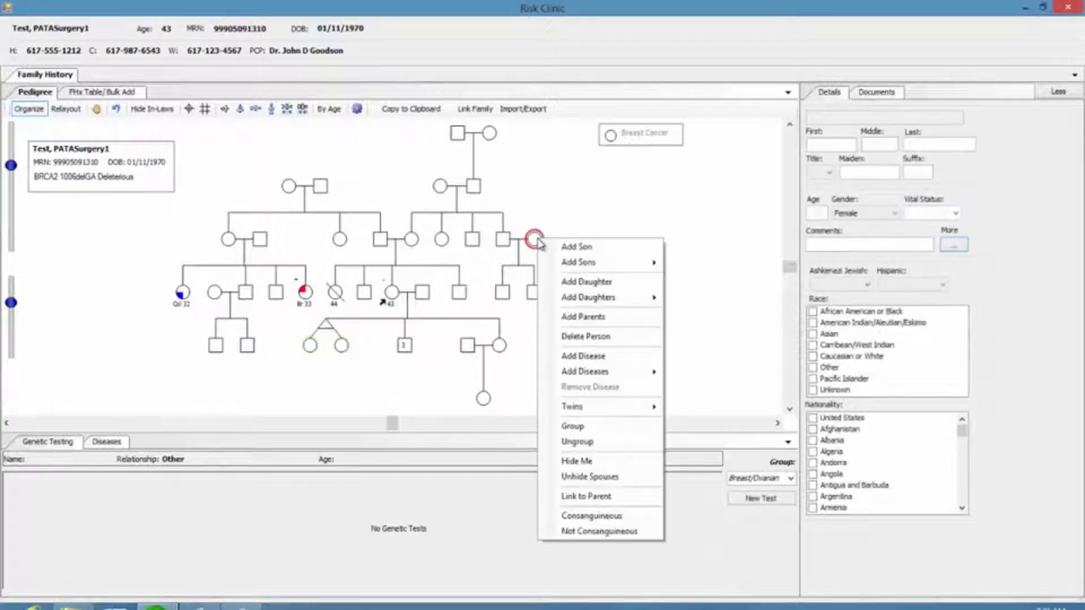
mouse_move(605, 298)
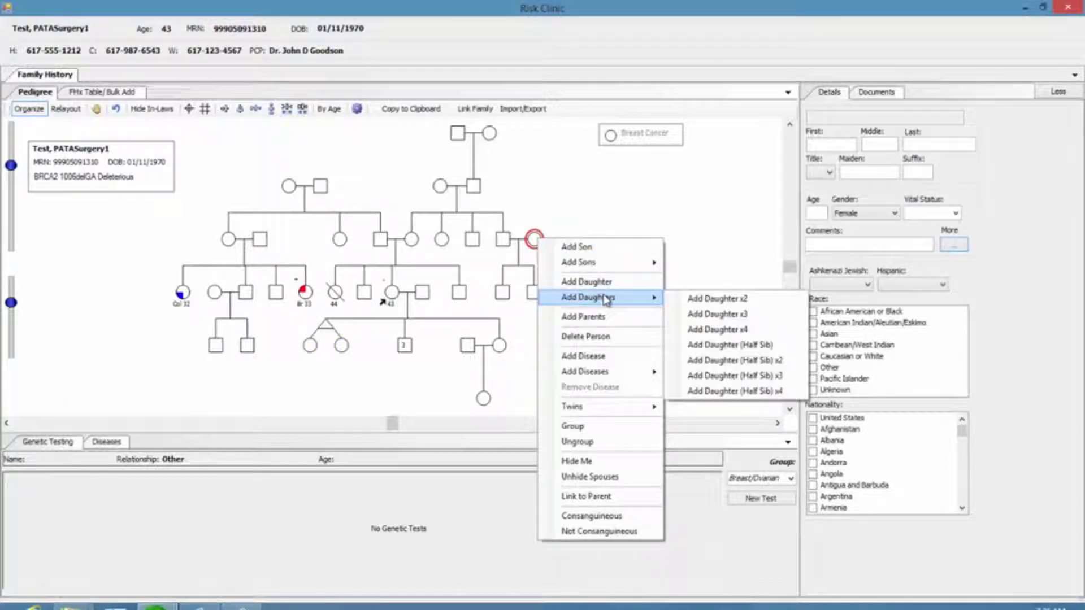
left_click(728, 347)
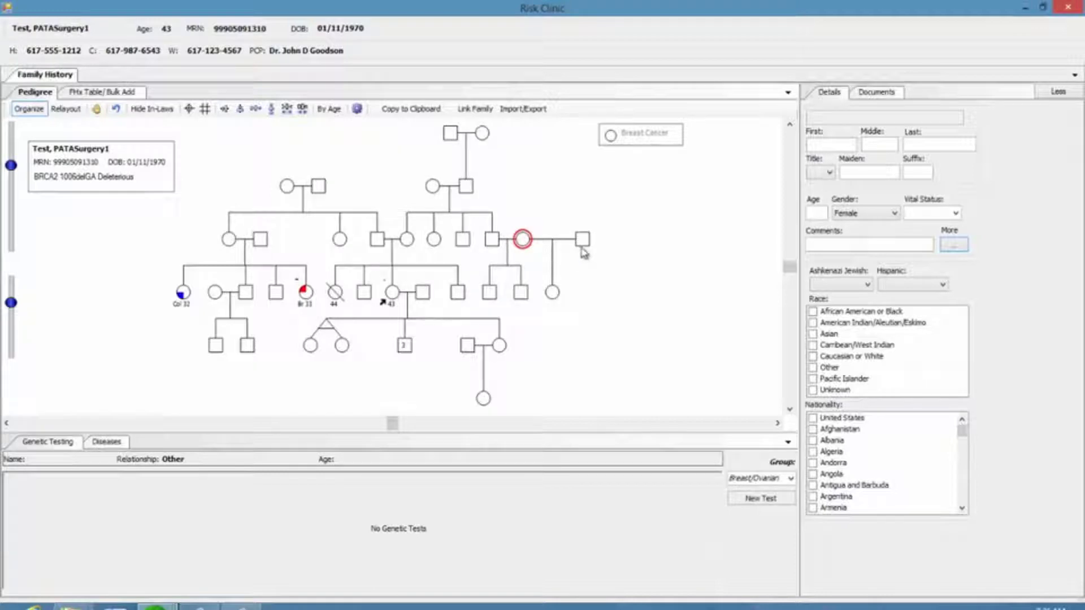
right_click(583, 246)
mouse_move(622, 265)
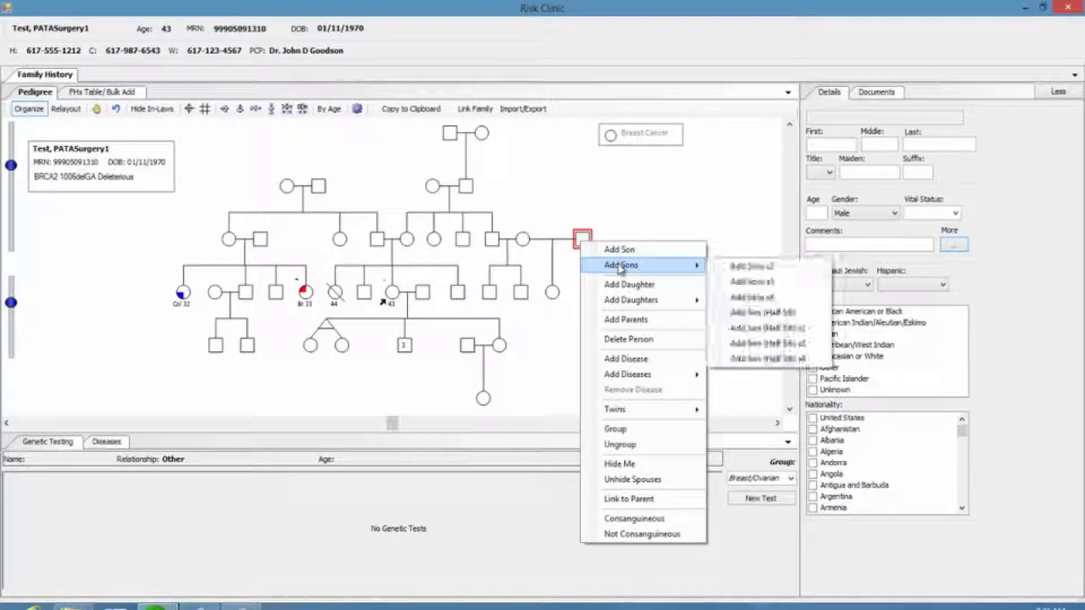
left_click(731, 268)
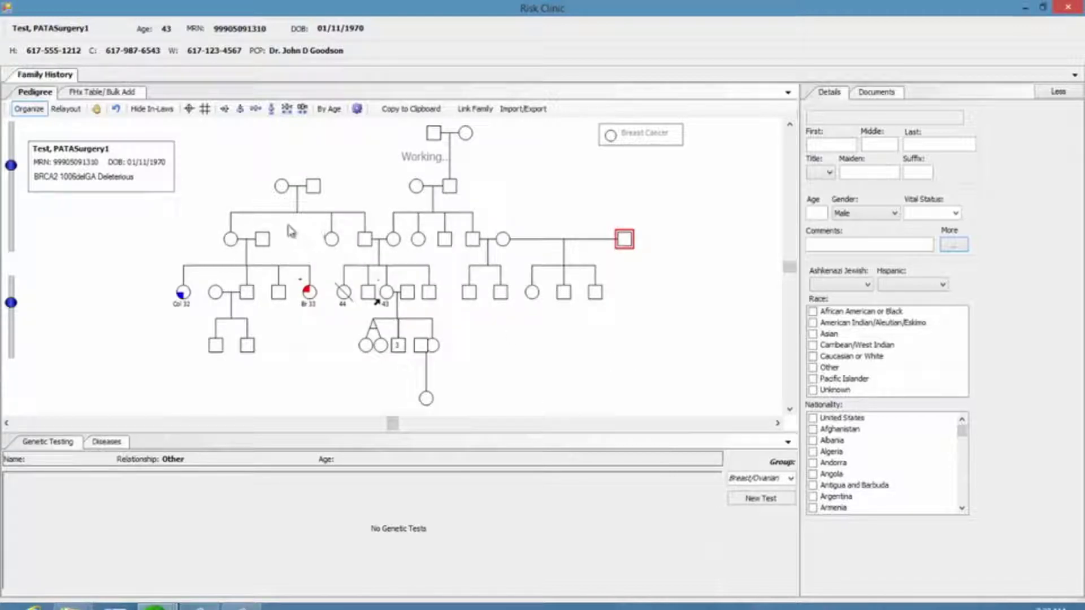
Step: With Organize off, move the paternal aunt's family, the patient's deceased sister, adjacent brother and twin daughters away from the crowded branch, and re-enable Organize
left_click(291, 235)
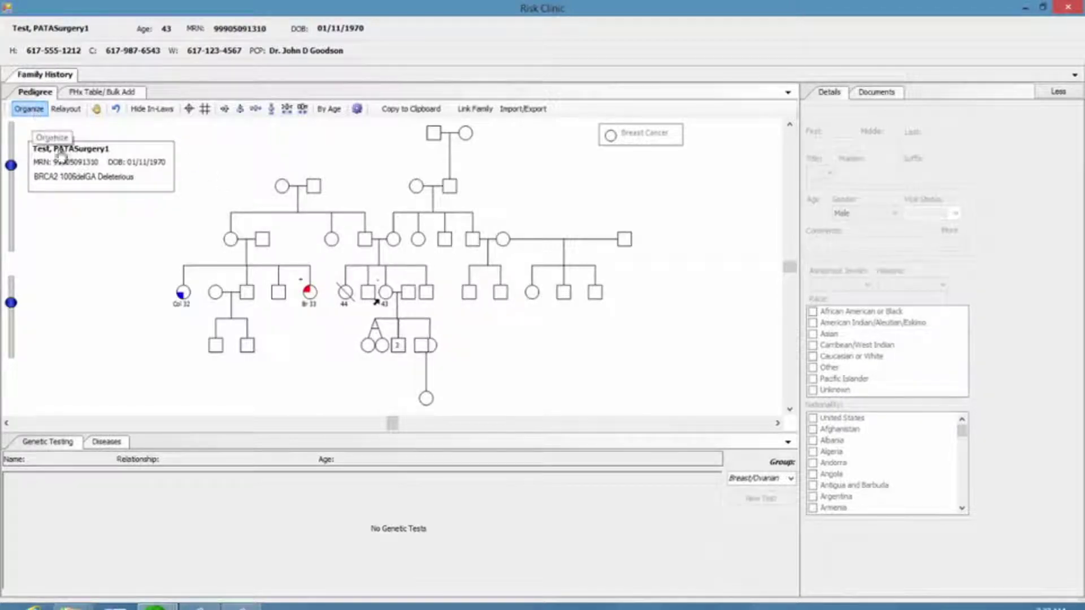
mouse_move(316, 281)
left_mouse_down()
mouse_move(332, 388)
mouse_move(242, 417)
mouse_move(181, 375)
mouse_move(234, 266)
mouse_move(212, 248)
mouse_move(152, 251)
left_mouse_up()
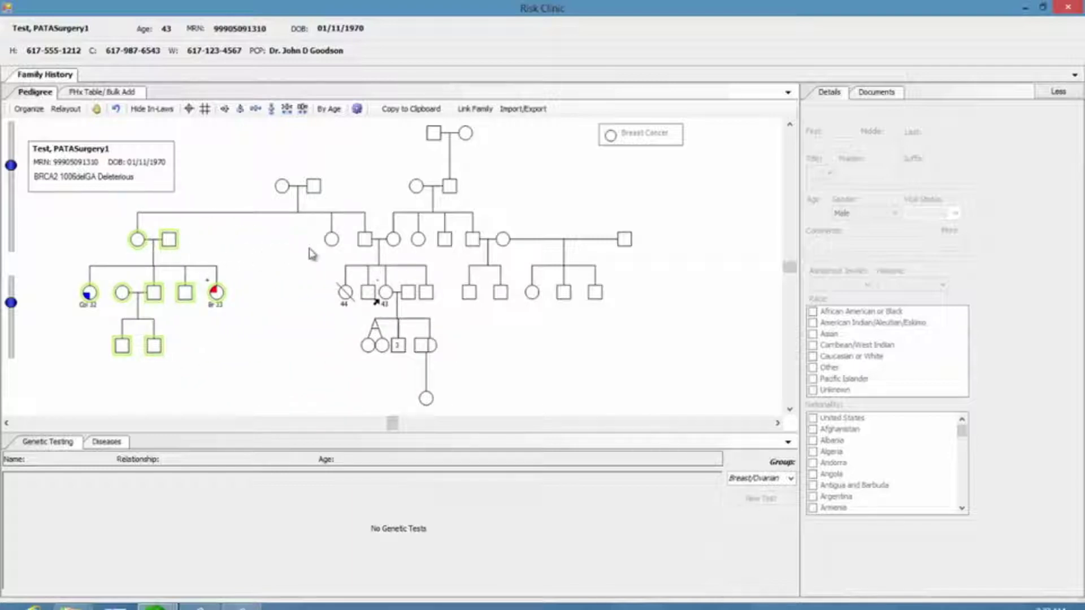
left_click_drag(344, 295, 291, 295)
left_click_drag(371, 300, 332, 296)
left_click_drag(370, 347, 347, 353)
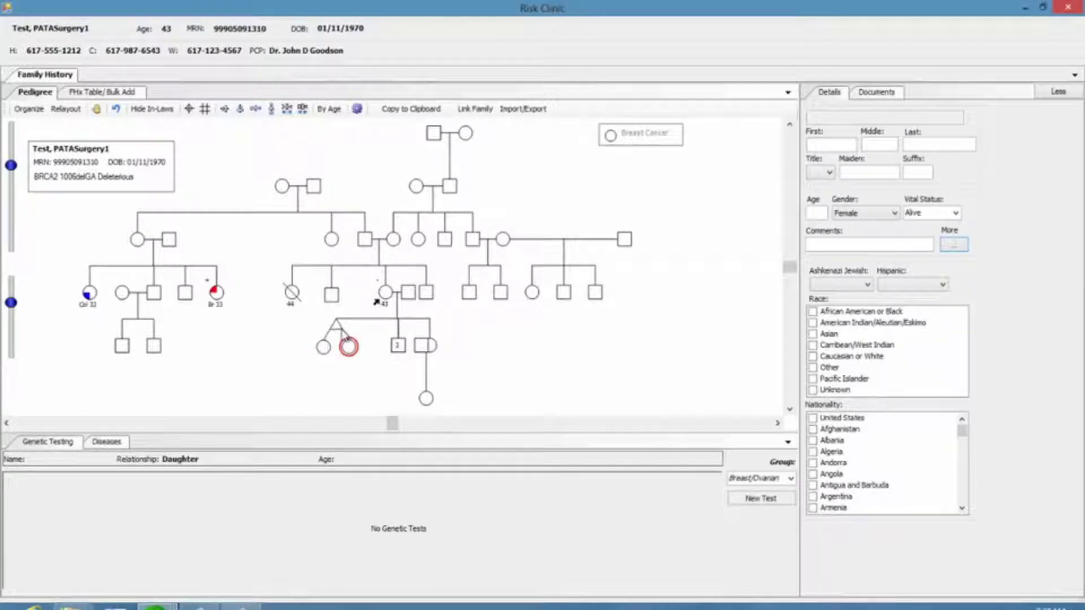
left_click(34, 111)
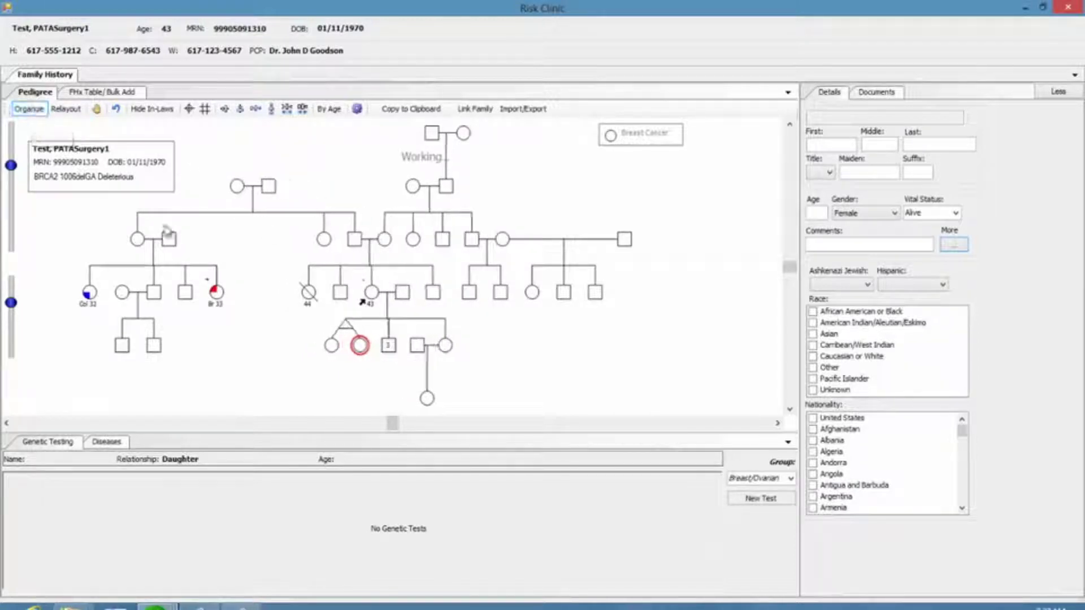